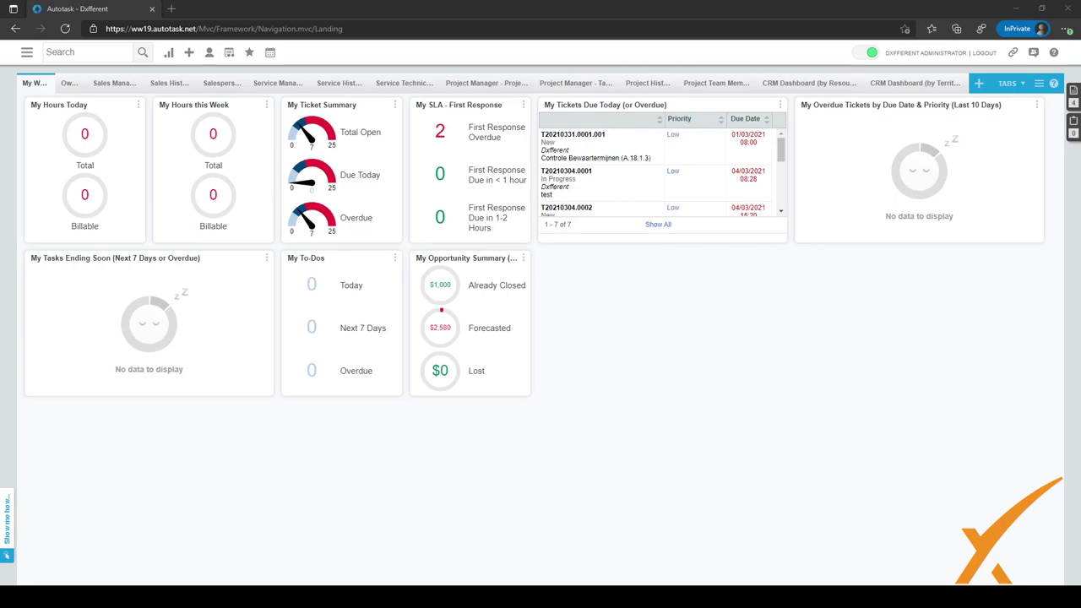
- Go to Admin > Features & Settings > Finance, Accounting & Invoicing > Billing Codes
{"action": "left_click", "coordinate": [27, 52]}
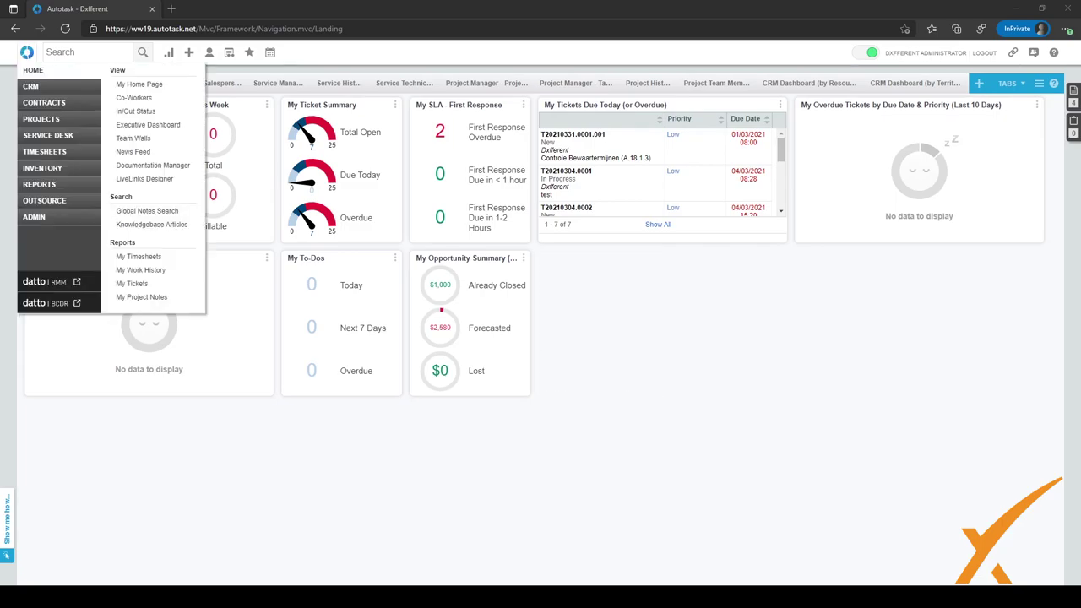
{"action": "mouse_move", "coordinate": [34, 217]}
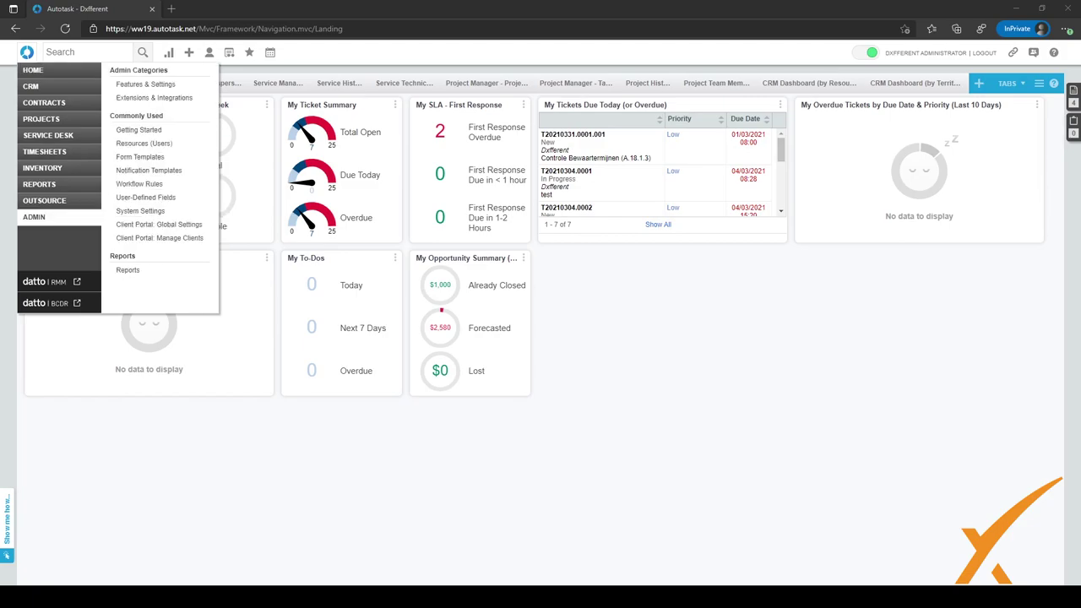
{"action": "left_click", "coordinate": [57, 218]}
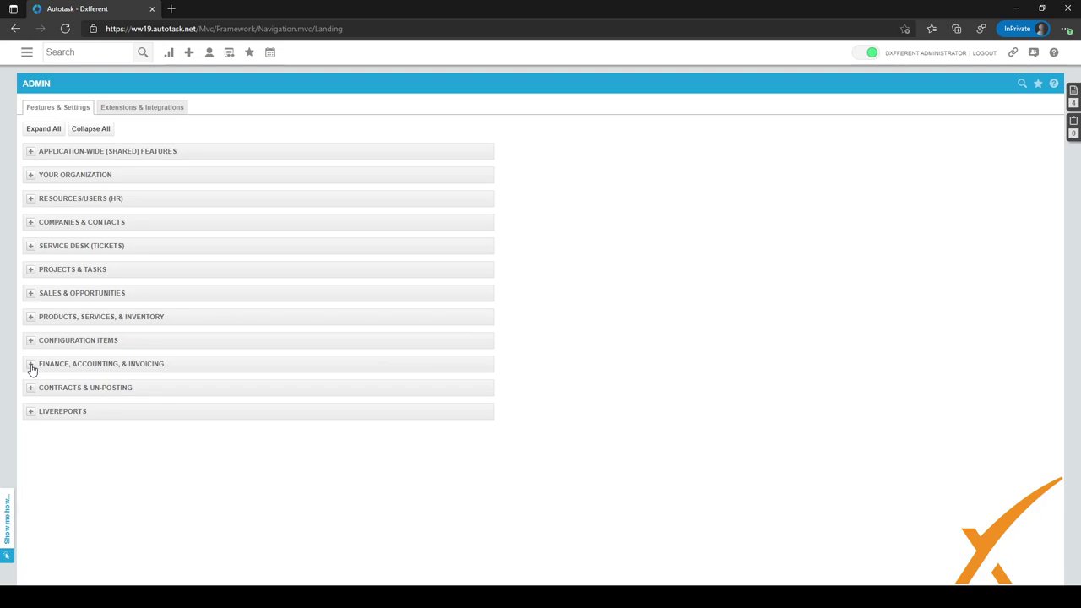
{"action": "left_click", "coordinate": [31, 366]}
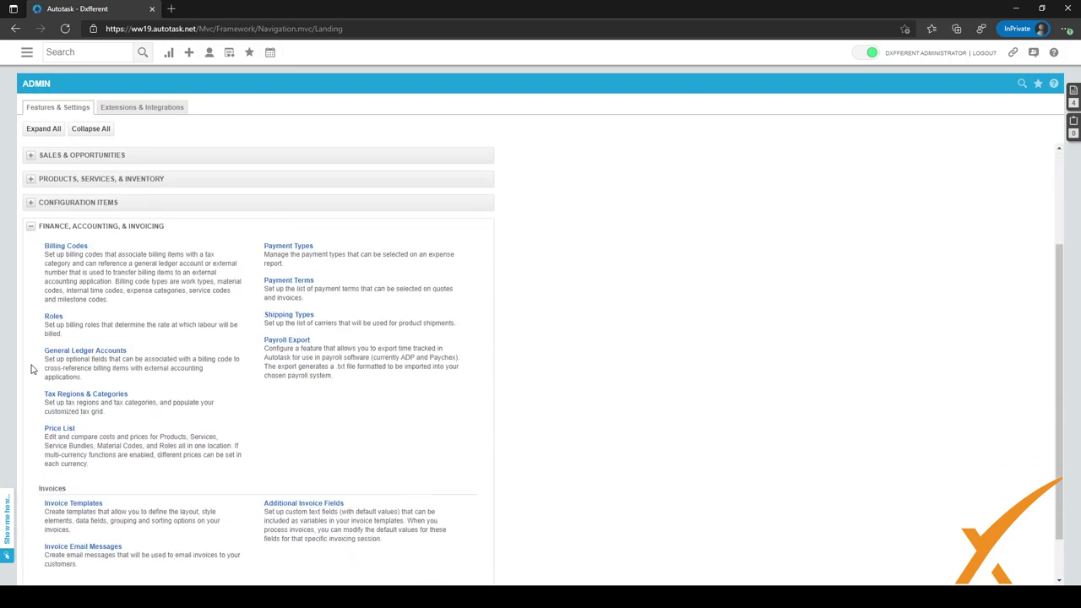
{"action": "left_click", "coordinate": [61, 248]}
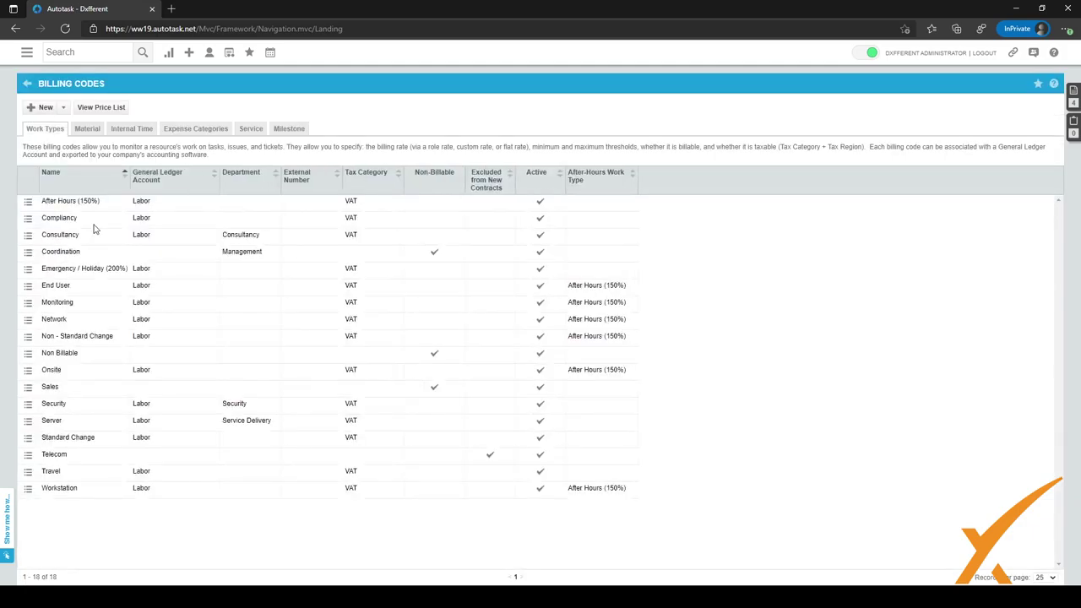
- Switch to the Internal Time list to see its 9 codes, from Compensation Time to Vacation
{"action": "left_click", "coordinate": [140, 132]}
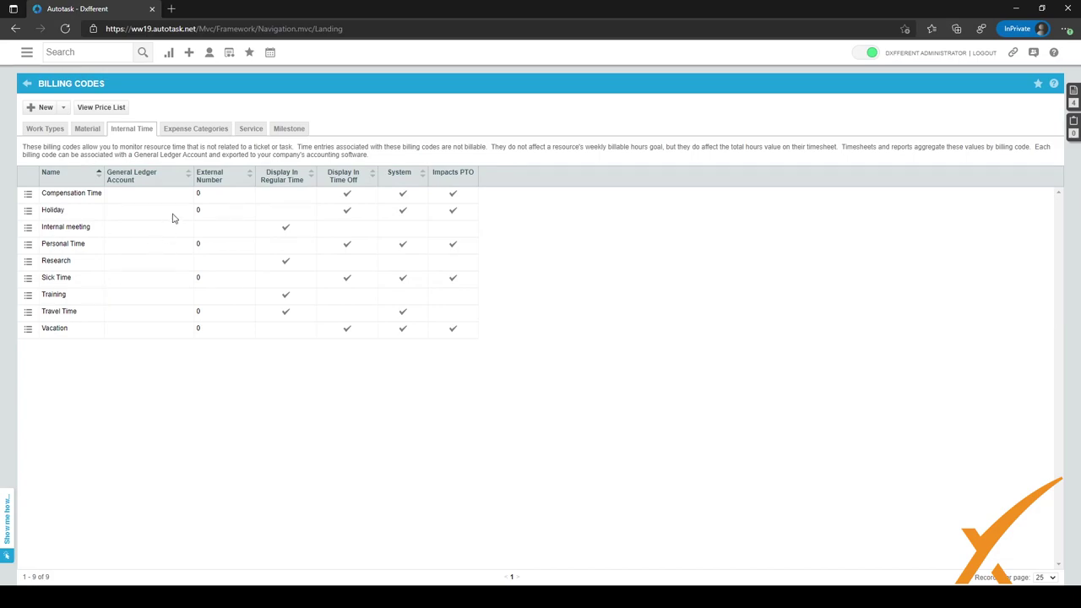
{"action": "left_click", "coordinate": [42, 111]}
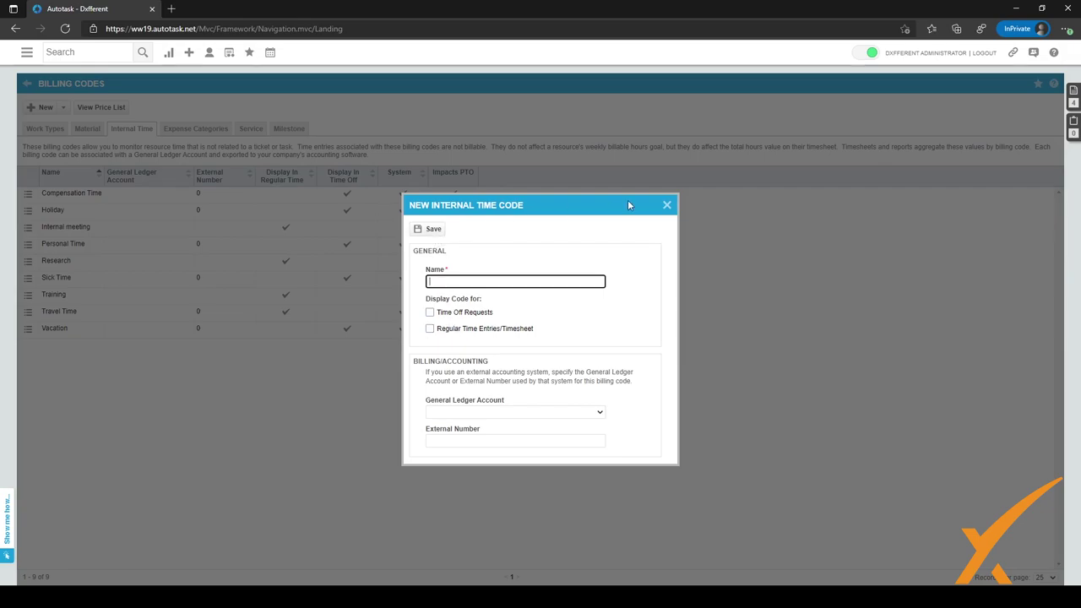
{"action": "left_click", "coordinate": [666, 205]}
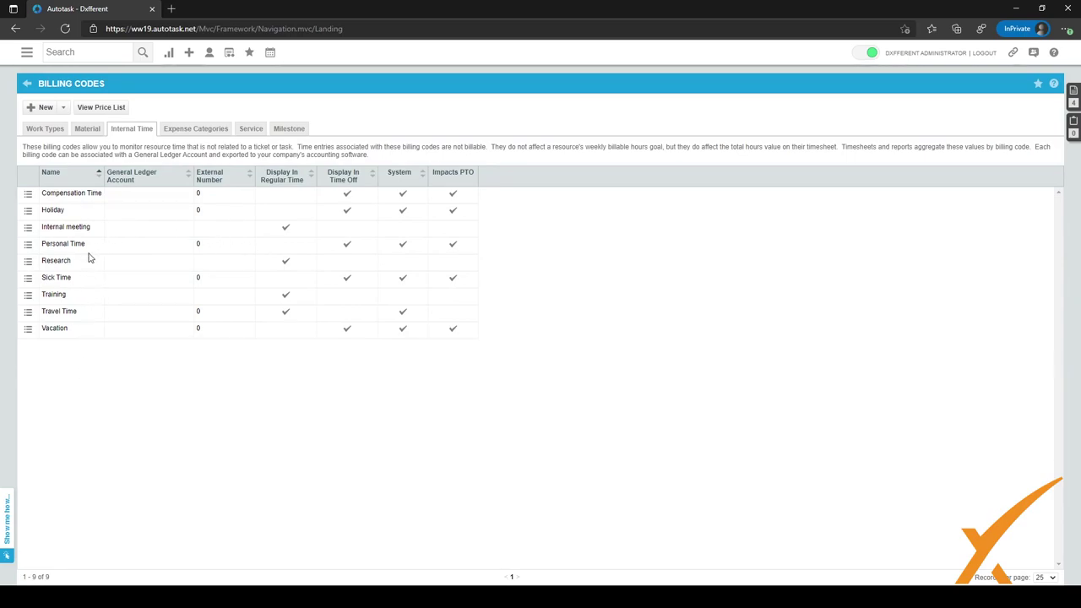
{"action": "left_click", "coordinate": [26, 85]}
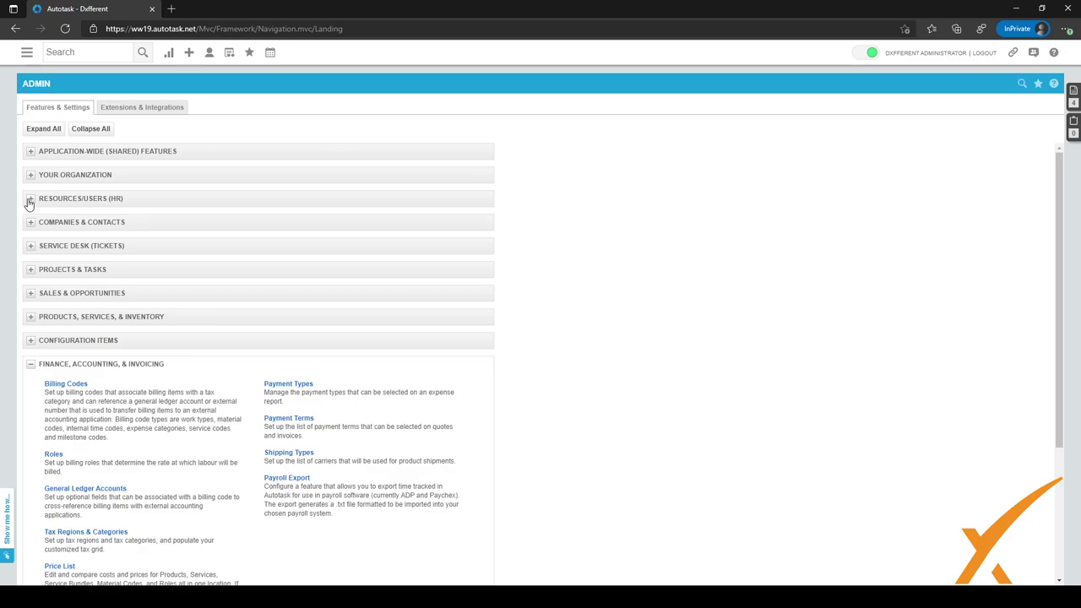
- Open Resources/Users (HR) > Resources and bring up the second administrator resource's row menu
{"action": "left_click", "coordinate": [30, 199]}
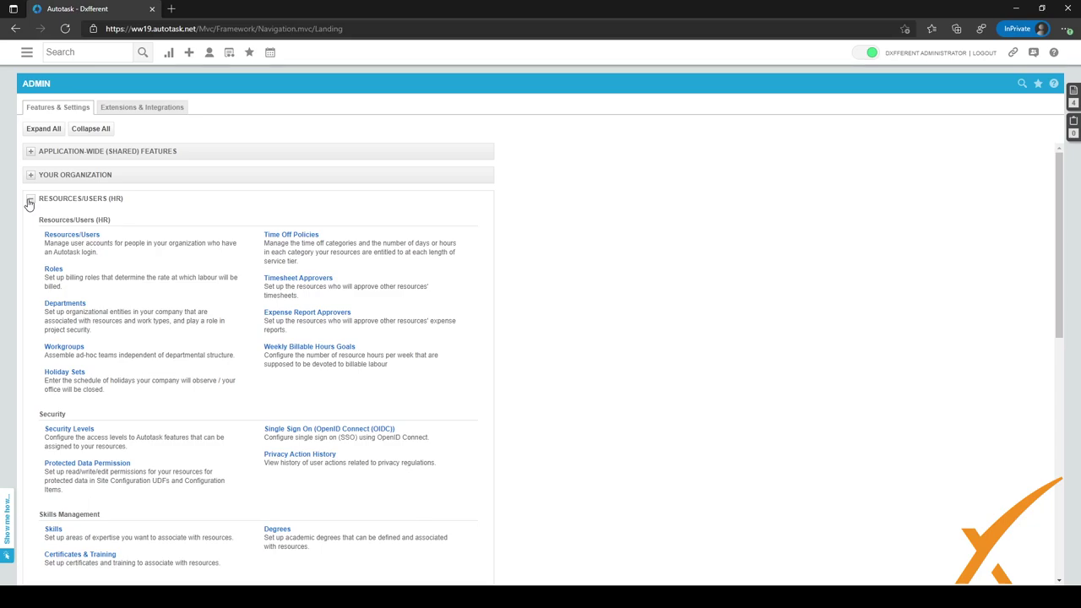
{"action": "left_click", "coordinate": [55, 236]}
{"action": "left_click", "coordinate": [61, 199]}
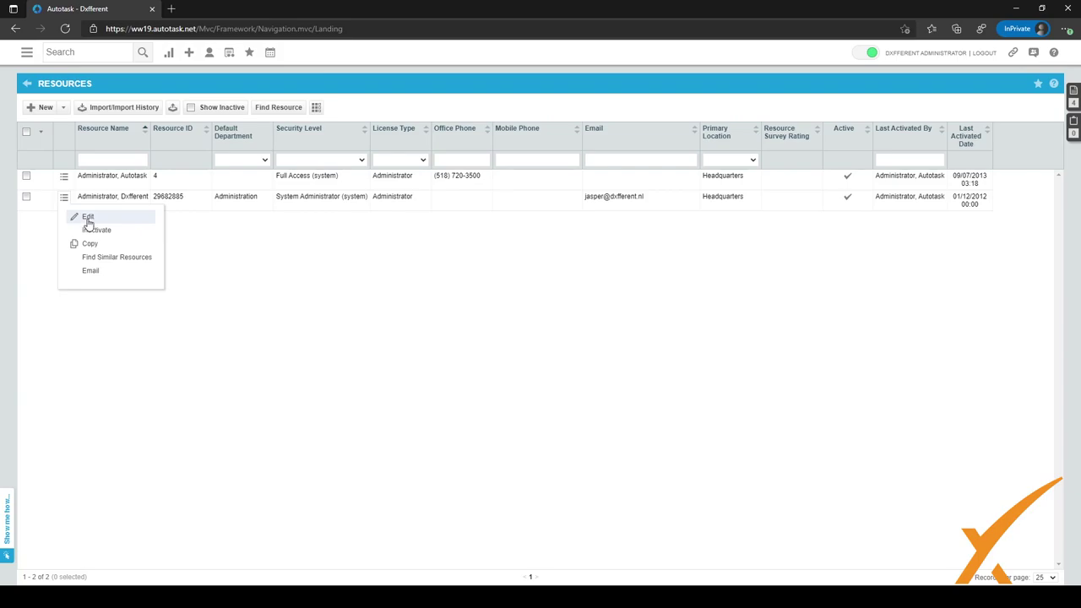
{"action": "left_click", "coordinate": [88, 221]}
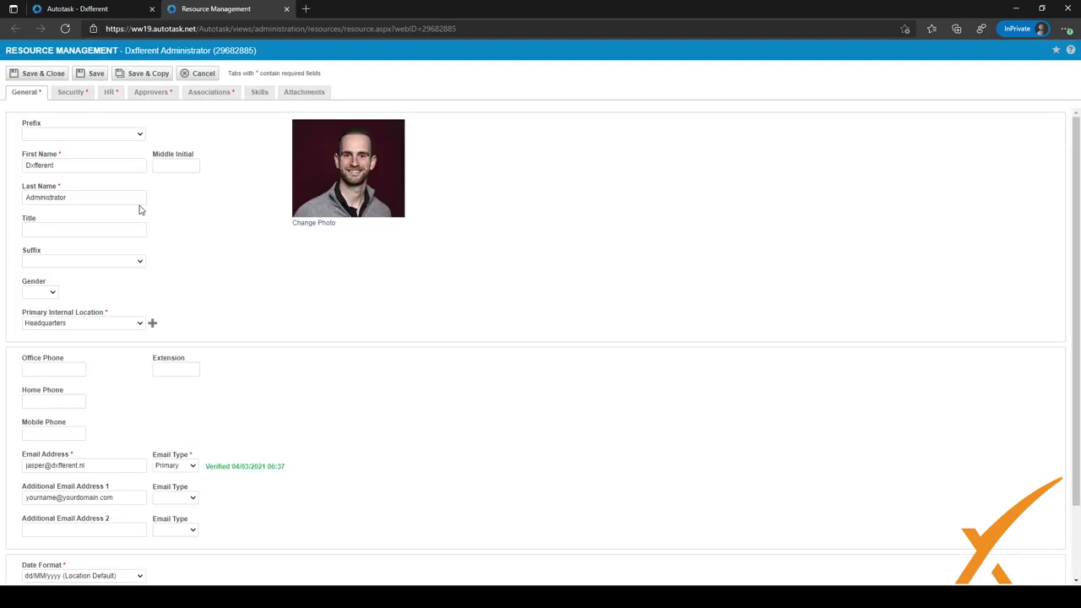
{"action": "left_click", "coordinate": [113, 101]}
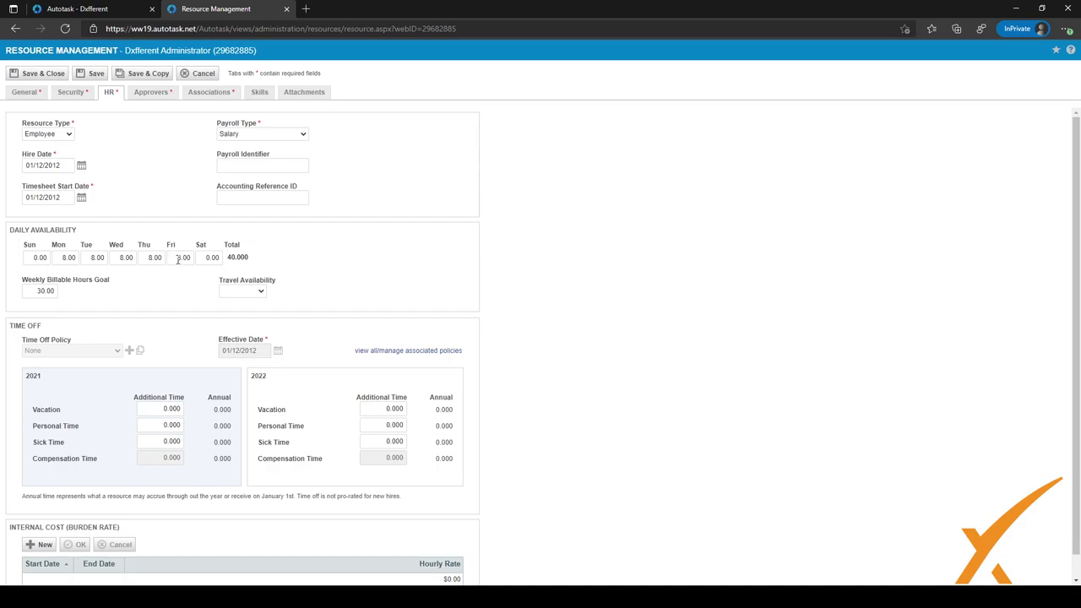
{"action": "left_click", "coordinate": [179, 257]}
{"action": "type", "text": "4"}
{"action": "left_click", "coordinate": [178, 289]}
{"action": "double_click", "coordinate": [184, 257]}
{"action": "type", "text": "8"}
{"action": "left_click", "coordinate": [172, 293]}
{"action": "left_click_drag", "start_coordinate": [31, 279], "coordinate": [99, 279]}
{"action": "left_click", "coordinate": [88, 298]}
{"action": "double_click", "coordinate": [38, 290]}
{"action": "left_click", "coordinate": [91, 292]}
{"action": "left_click", "coordinate": [48, 74]}
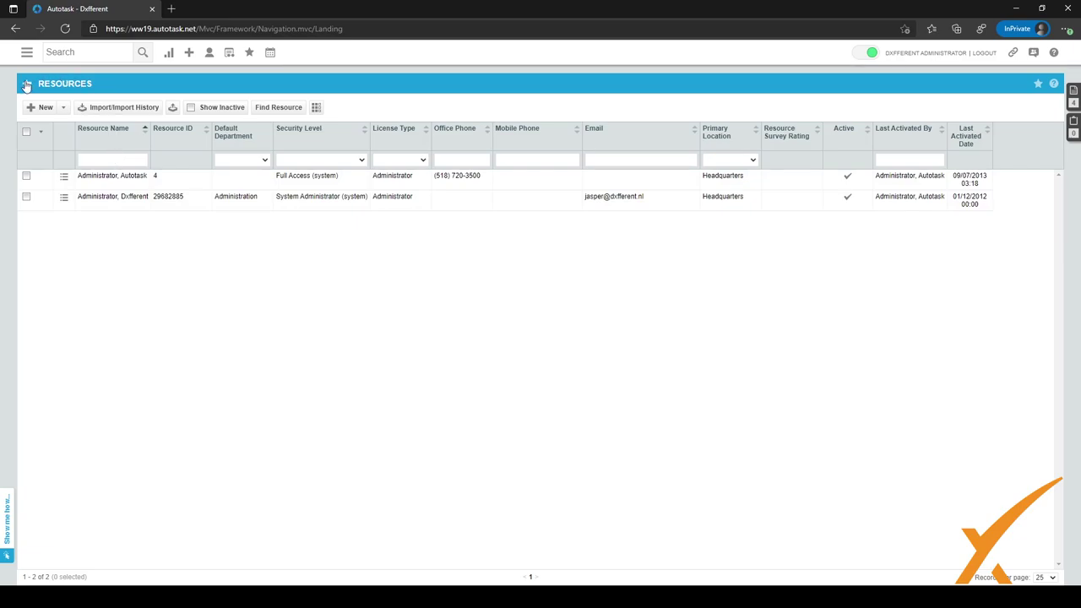
- Review the Weekly Billable Hours Goals page (goal 30, 40.00 available hours), then return to Admin
{"action": "left_click", "coordinate": [26, 85]}
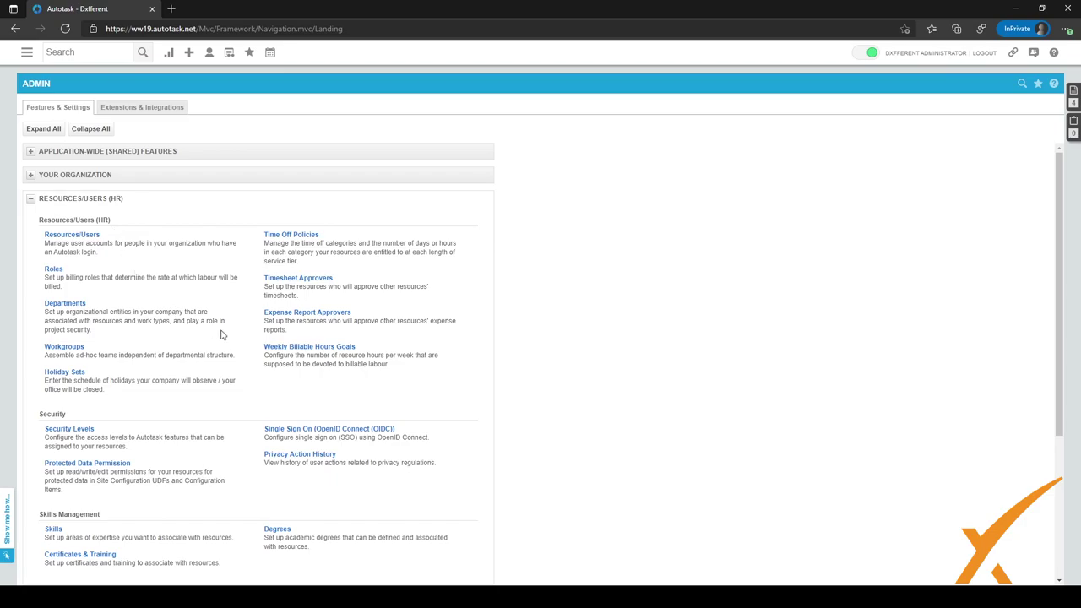
{"action": "left_click", "coordinate": [279, 348]}
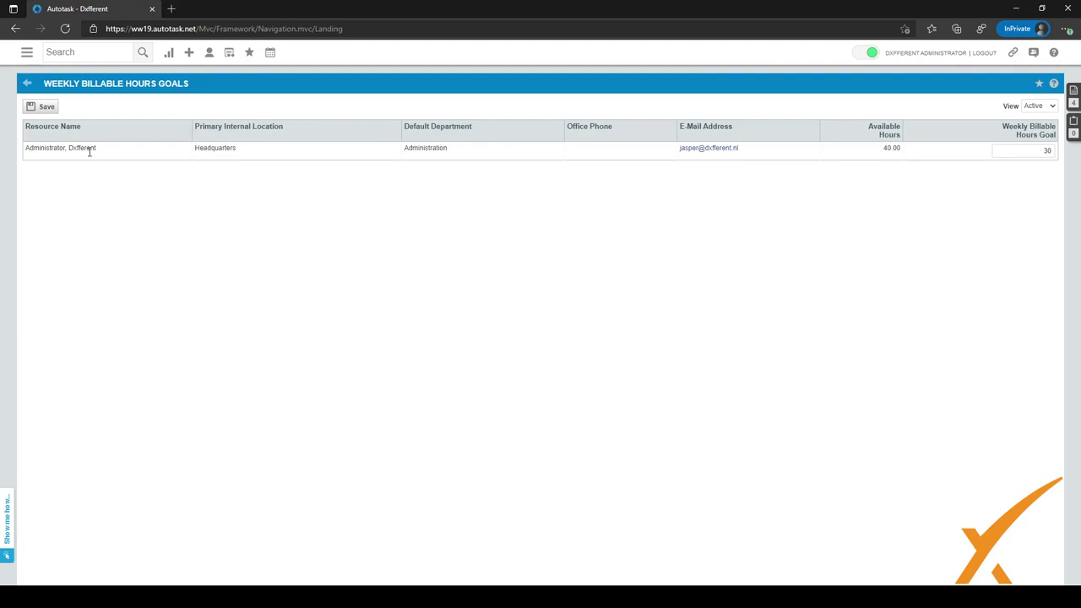
{"action": "left_click_drag", "start_coordinate": [58, 148], "coordinate": [115, 155]}
{"action": "left_click_drag", "start_coordinate": [887, 150], "coordinate": [905, 152]}
{"action": "left_click", "coordinate": [884, 149]}
{"action": "left_click", "coordinate": [1036, 149]}
{"action": "left_click", "coordinate": [26, 84]}
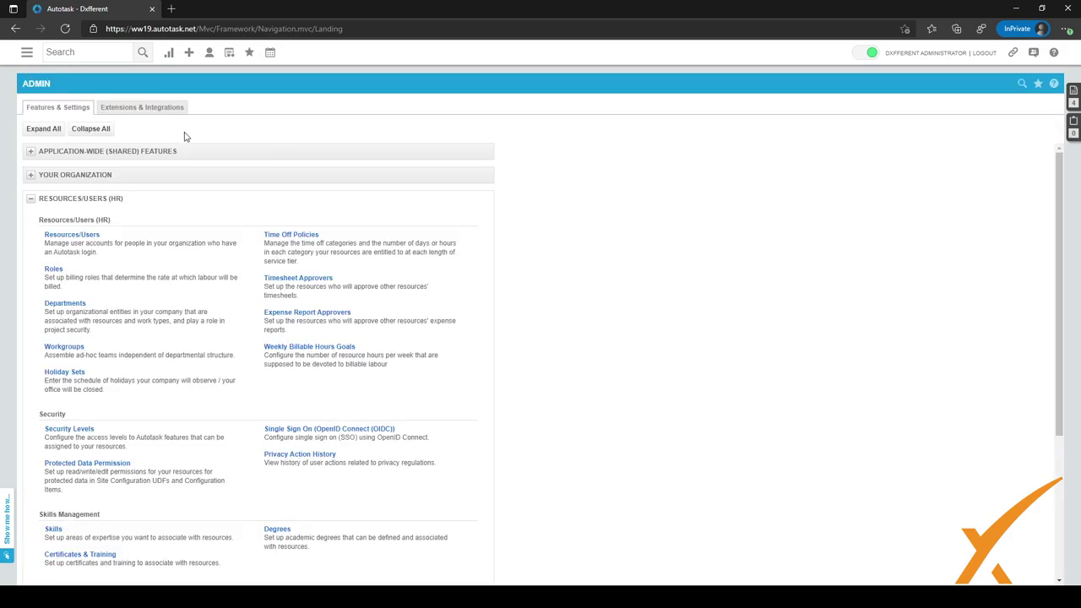
- In Time Off Policies, delete the existing policy, confirm, and start a New Policy
{"action": "left_click", "coordinate": [283, 236]}
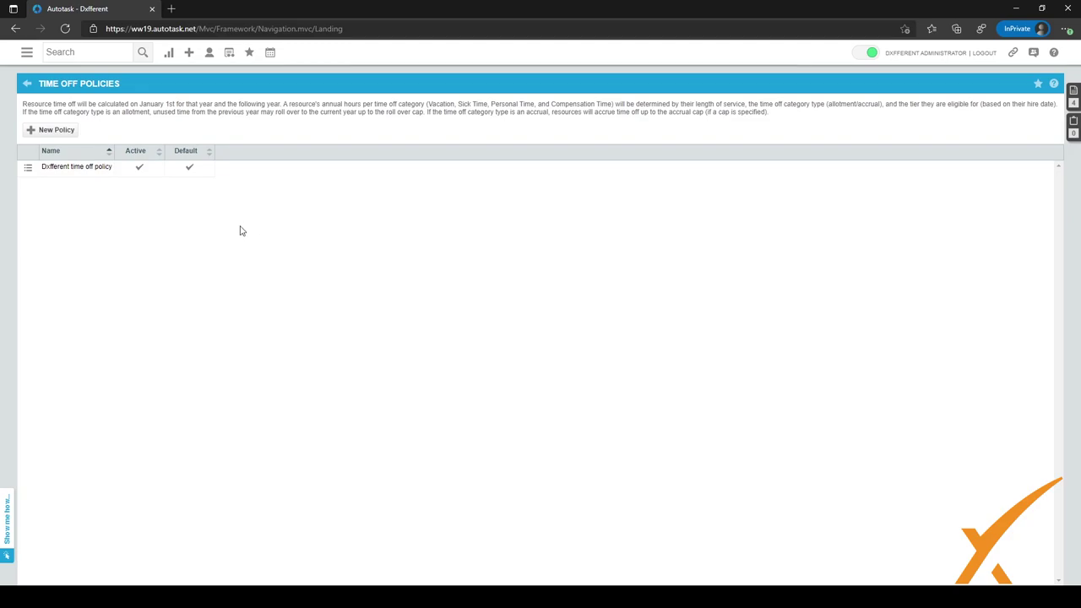
{"action": "left_click", "coordinate": [28, 172]}
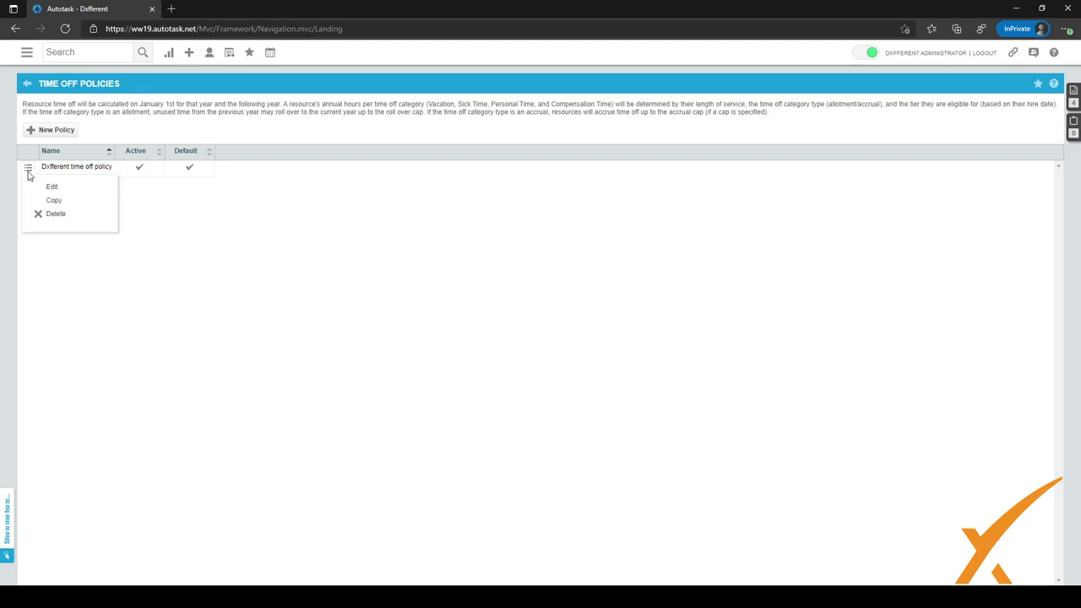
{"action": "left_click", "coordinate": [56, 215]}
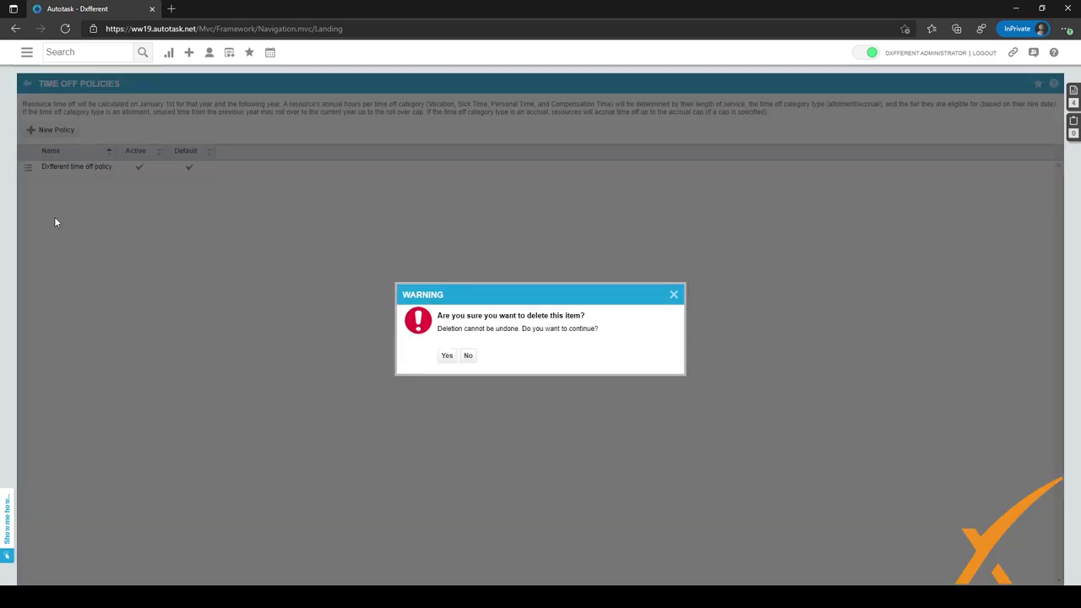
{"action": "left_click", "coordinate": [445, 355]}
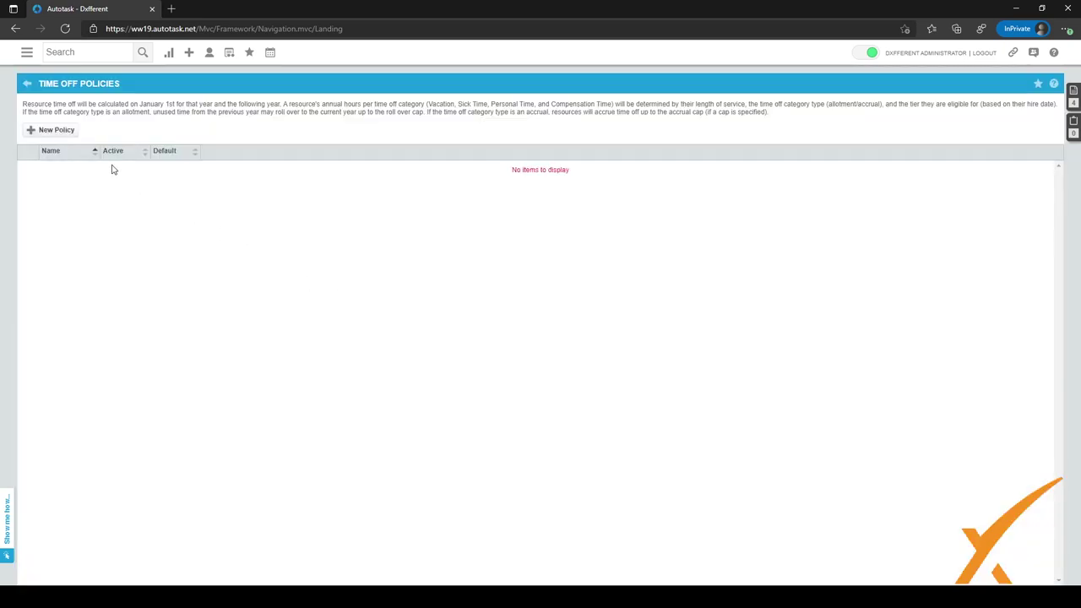
{"action": "left_click", "coordinate": [55, 130]}
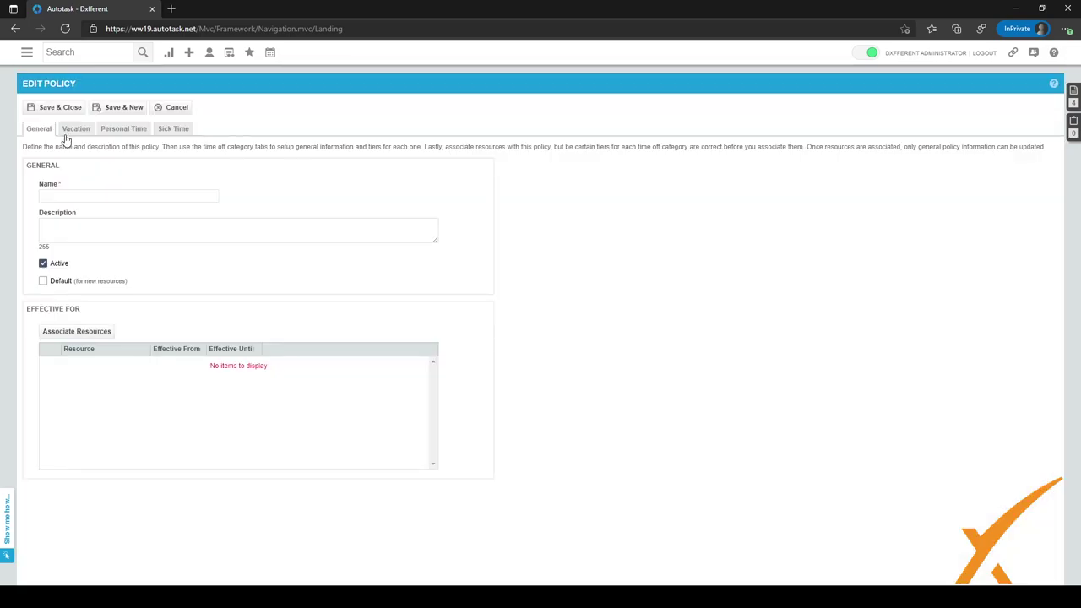
- Name the policy 'Time off policy Dxfferent', make it the default, and view its Vacation tier
{"action": "left_click", "coordinate": [69, 194]}
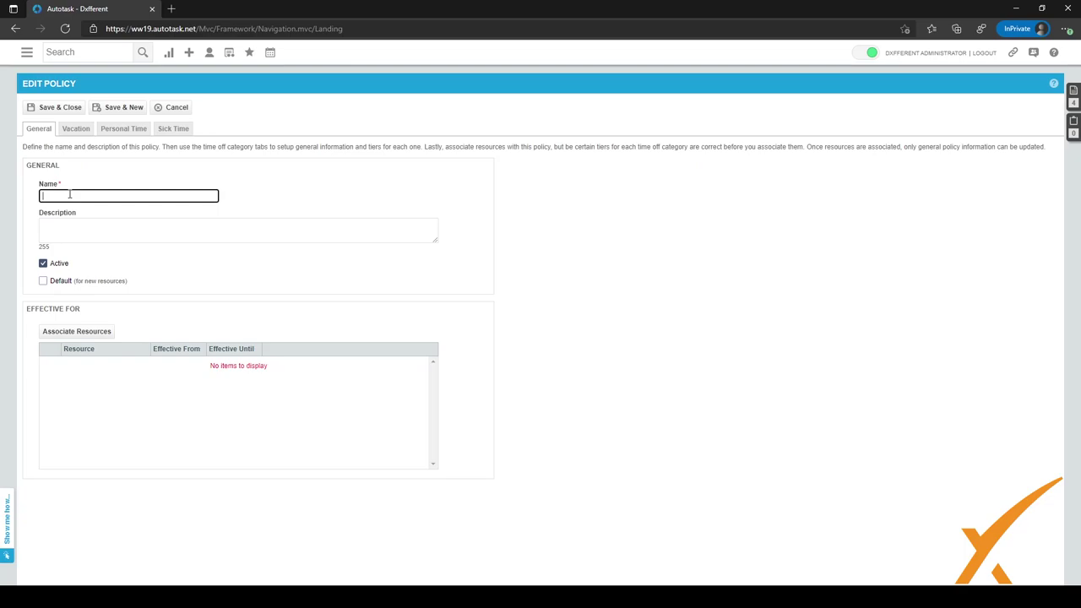
{"action": "type", "text": "Time off Dxfferentpolicy"}
{"action": "left_click", "coordinate": [57, 284]}
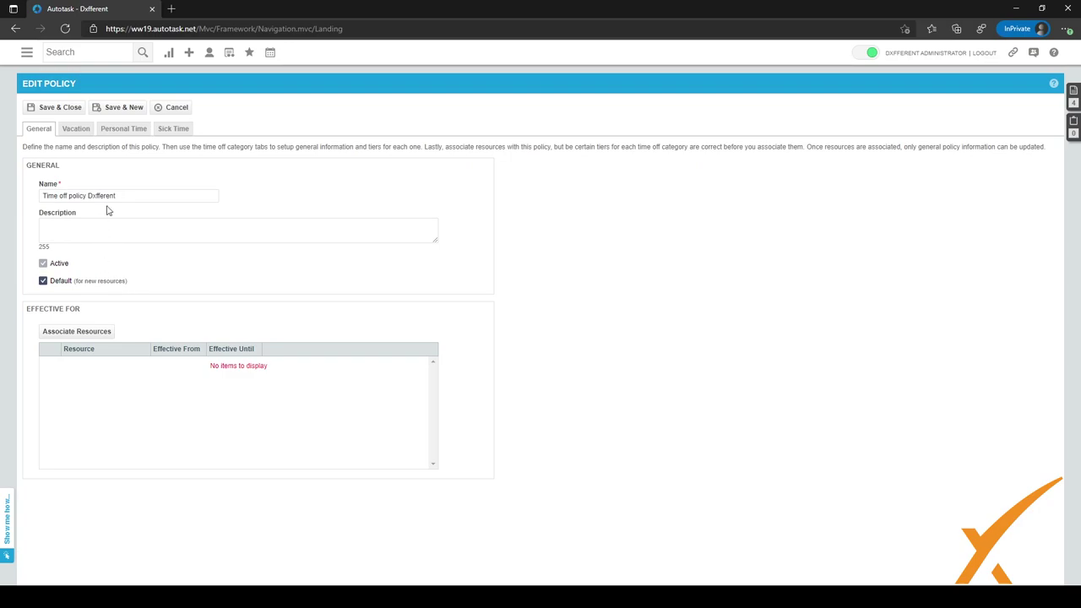
{"action": "left_click", "coordinate": [74, 132]}
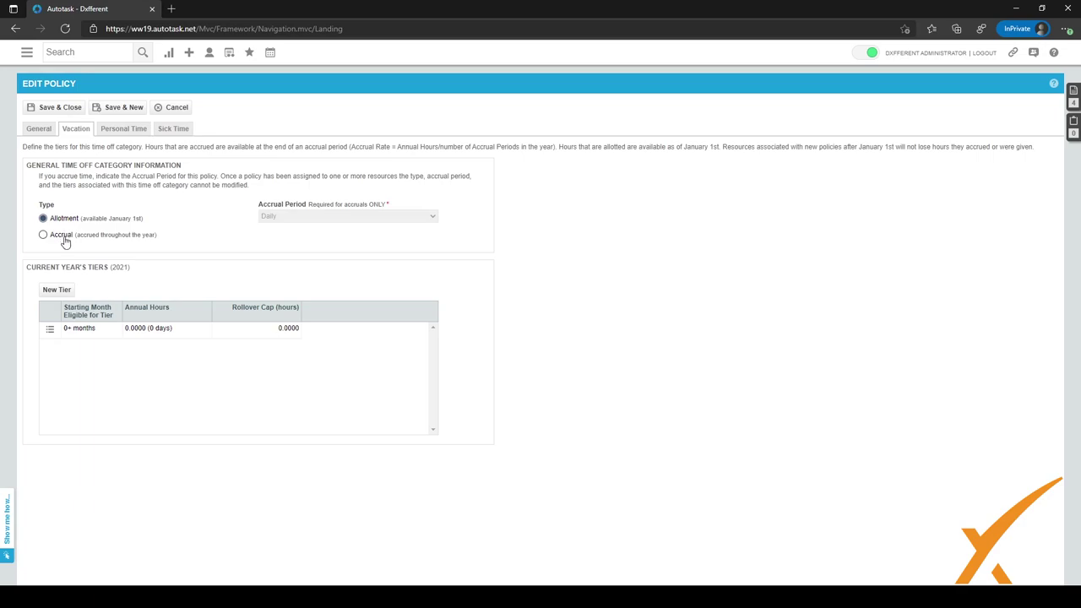
- Edit the Vacation tier to 200 annual hours with a 50-hour rollover cap and save
{"action": "mouse_move", "coordinate": [50, 329]}
{"action": "left_click", "coordinate": [51, 329]}
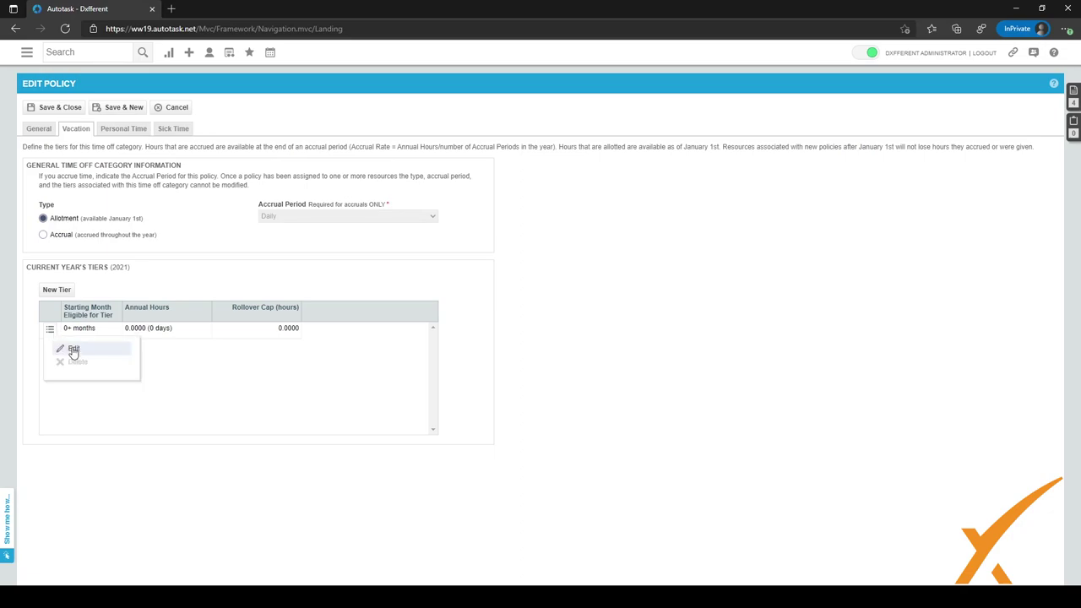
{"action": "left_click", "coordinate": [73, 350]}
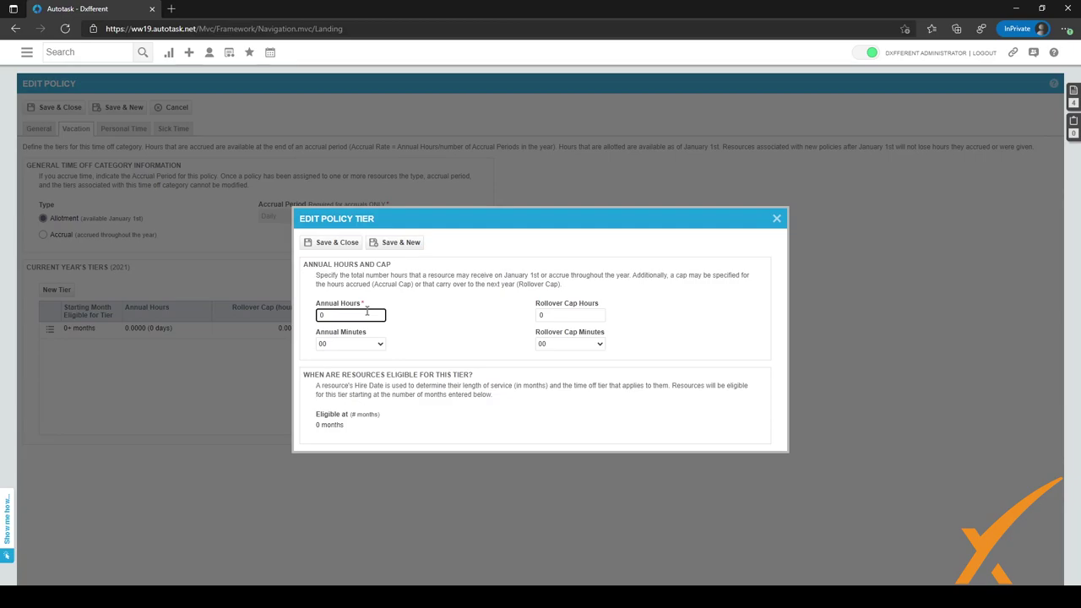
{"action": "type", "text": "200"}
{"action": "double_click", "coordinate": [361, 318]}
{"action": "left_click", "coordinate": [407, 331]}
{"action": "left_click", "coordinate": [538, 315]}
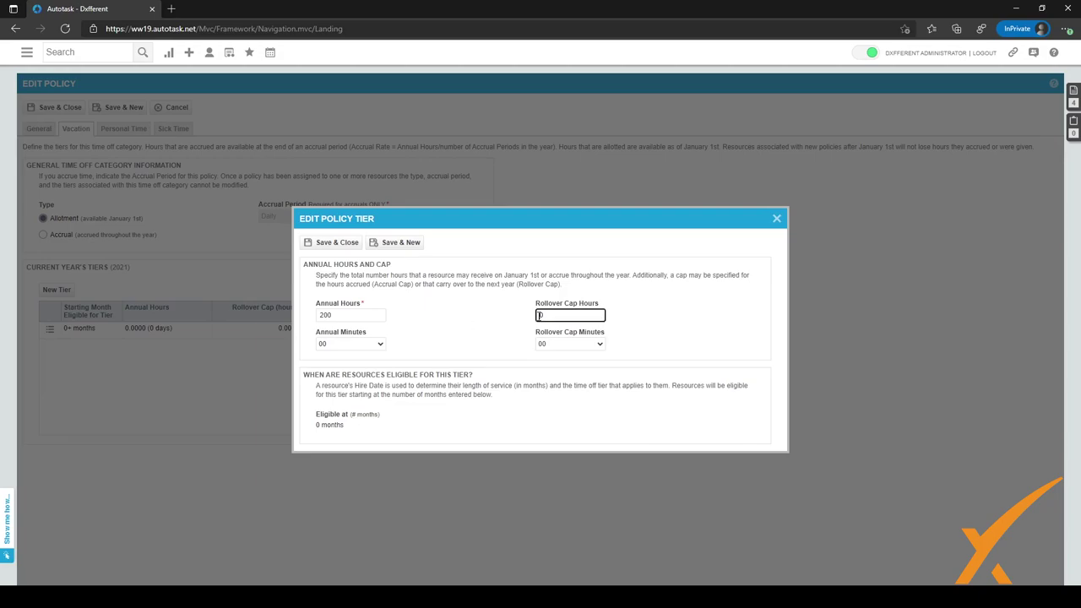
{"action": "type", "text": "5"}
{"action": "left_click", "coordinate": [513, 322]}
{"action": "left_click", "coordinate": [336, 245]}
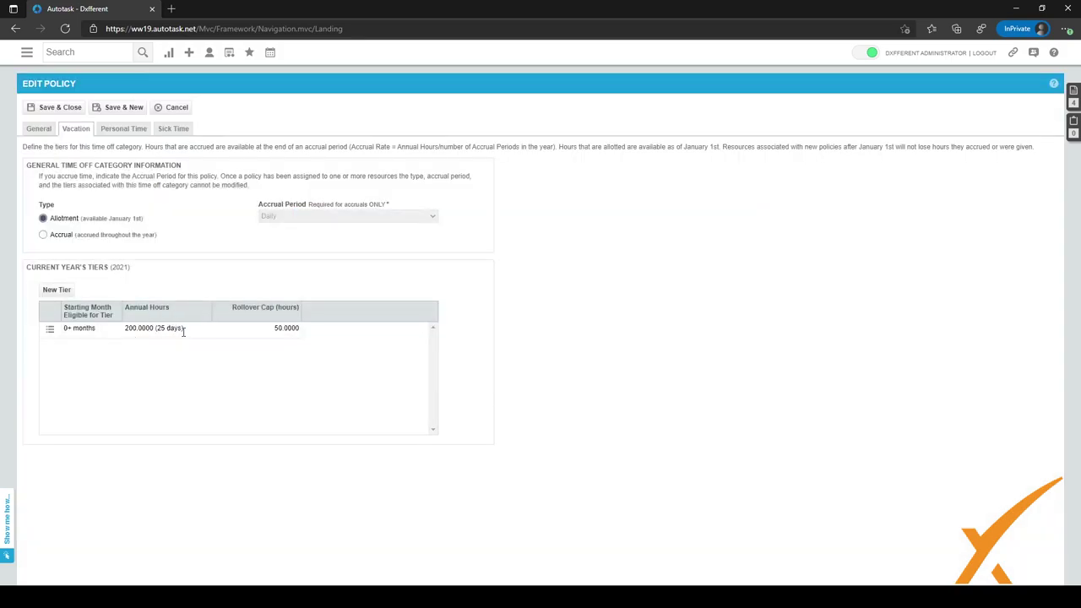
- Highlight the resulting 25 days of vacation and the 50.0000 rollover cap
{"action": "left_click_drag", "start_coordinate": [183, 329], "coordinate": [129, 333]}
{"action": "left_click", "coordinate": [170, 331]}
{"action": "left_click_drag", "start_coordinate": [272, 331], "coordinate": [301, 338]}
{"action": "left_click", "coordinate": [296, 365]}
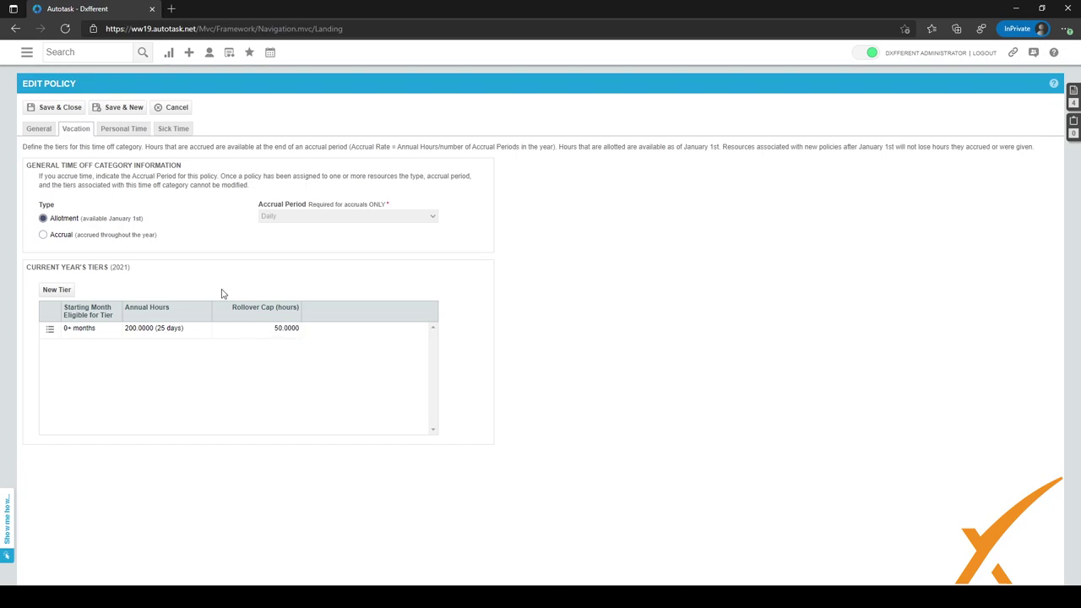
- Edit the Personal Time tier to 16 annual hours (2 days) and save it
{"action": "left_click", "coordinate": [136, 138]}
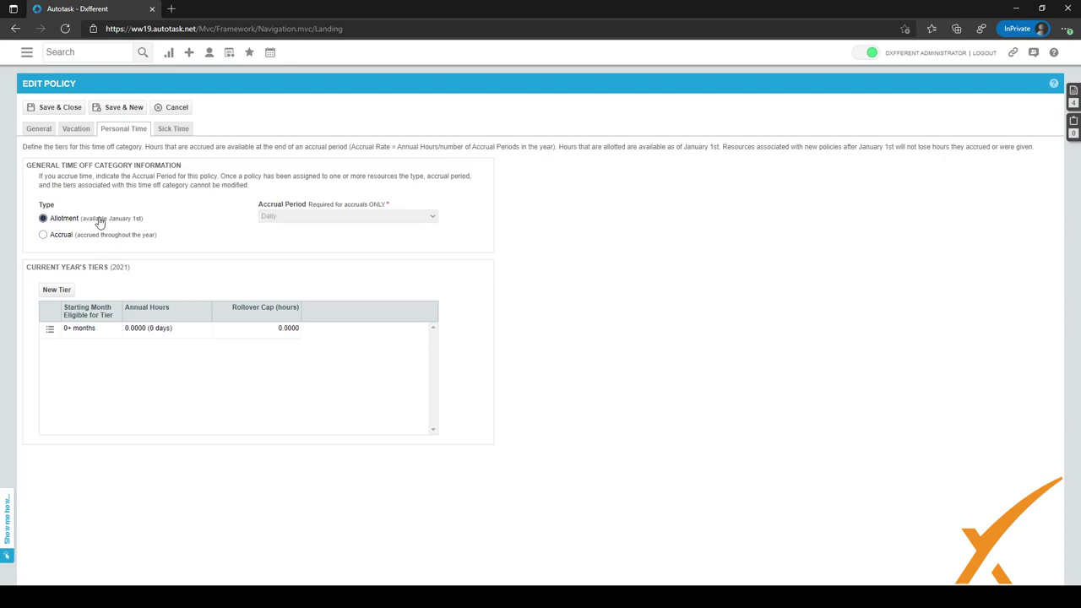
{"action": "left_click", "coordinate": [49, 329]}
{"action": "left_click", "coordinate": [69, 348]}
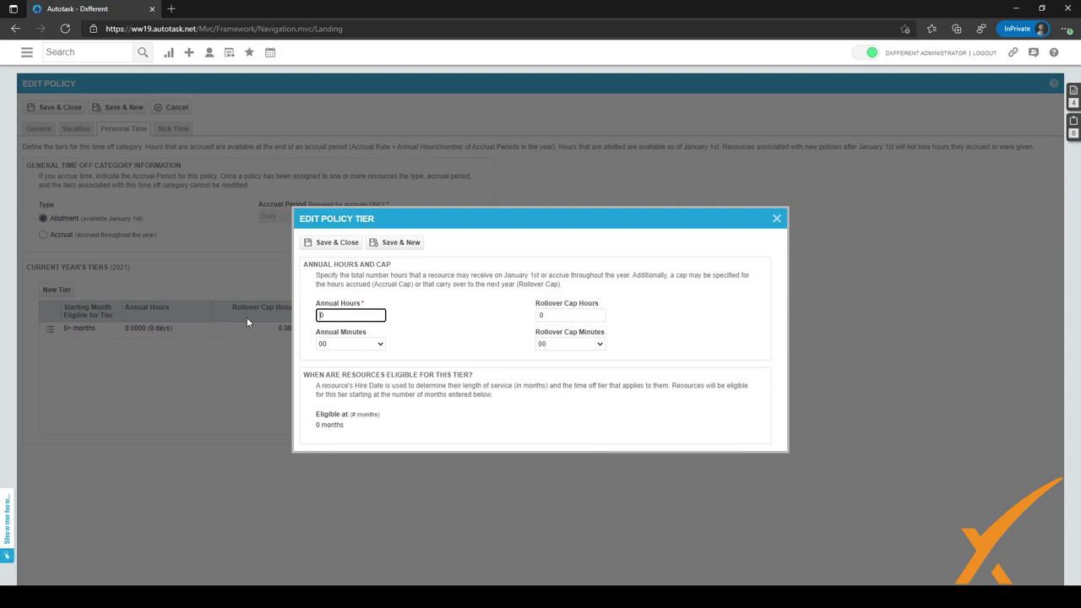
{"action": "left_click_drag", "start_coordinate": [342, 314], "coordinate": [309, 321]}
{"action": "type", "text": "16"}
{"action": "left_click", "coordinate": [438, 312]}
{"action": "left_click", "coordinate": [342, 244]}
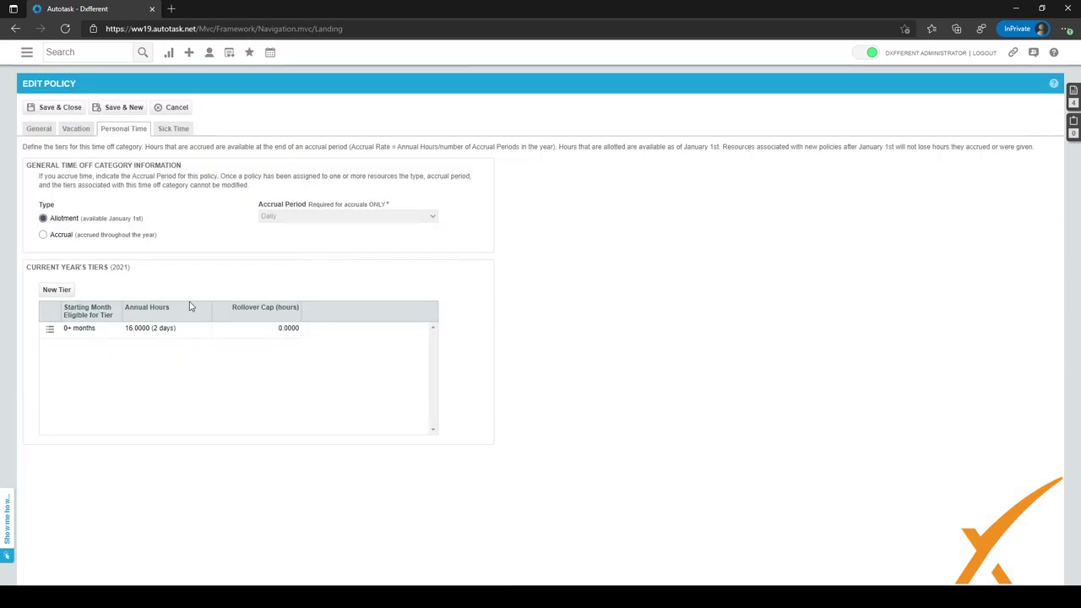
{"action": "left_click_drag", "start_coordinate": [189, 329], "coordinate": [158, 327]}
{"action": "left_click", "coordinate": [157, 366]}
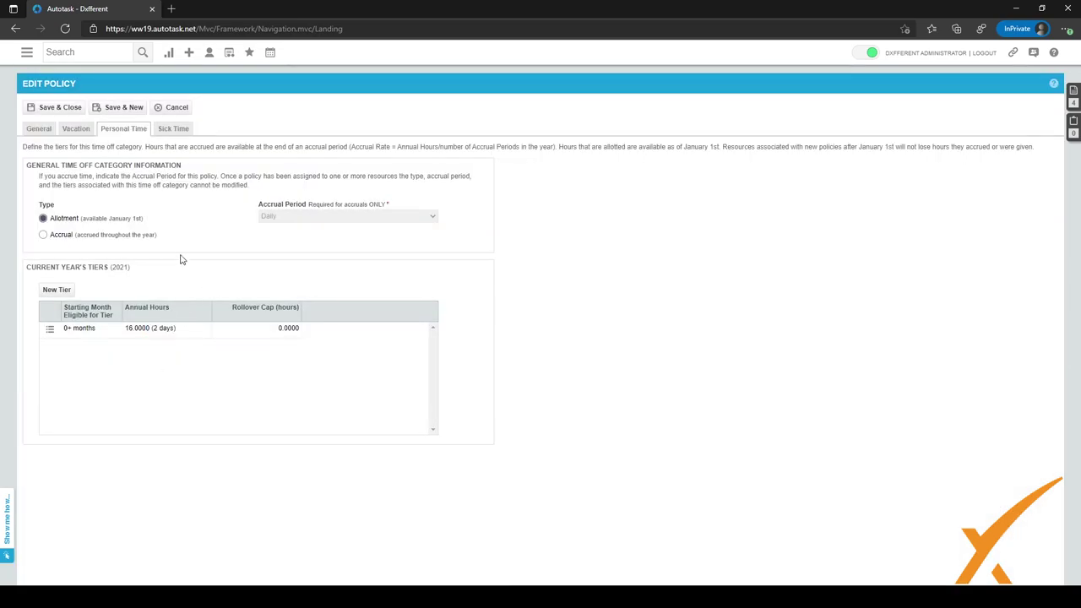
- Edit the Sick Time tier to 3 annual hours and save it
{"action": "left_click", "coordinate": [175, 135]}
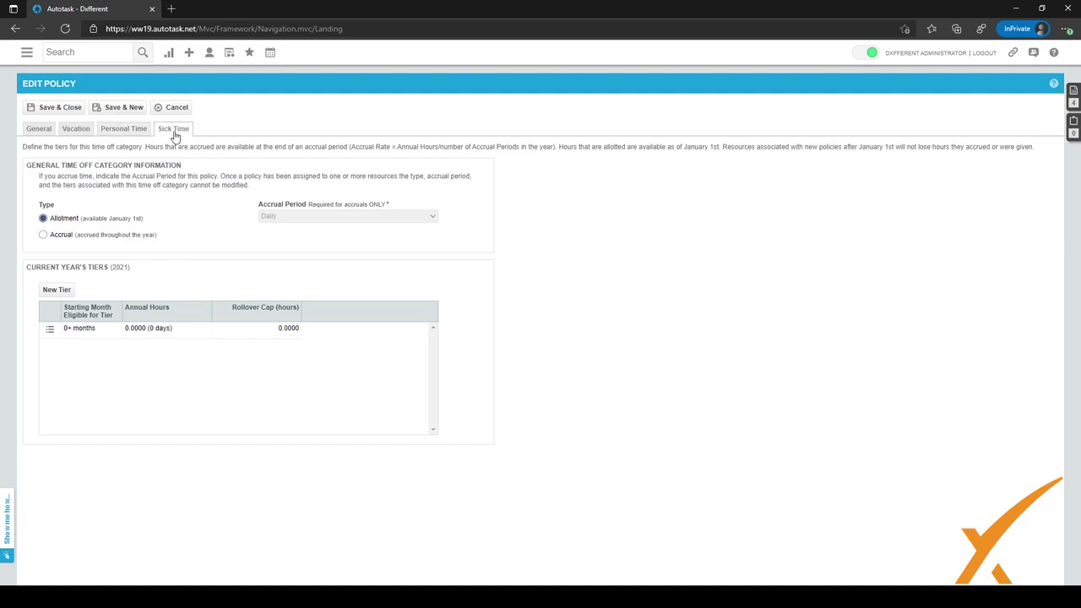
{"action": "left_click", "coordinate": [50, 330]}
{"action": "left_click", "coordinate": [72, 348]}
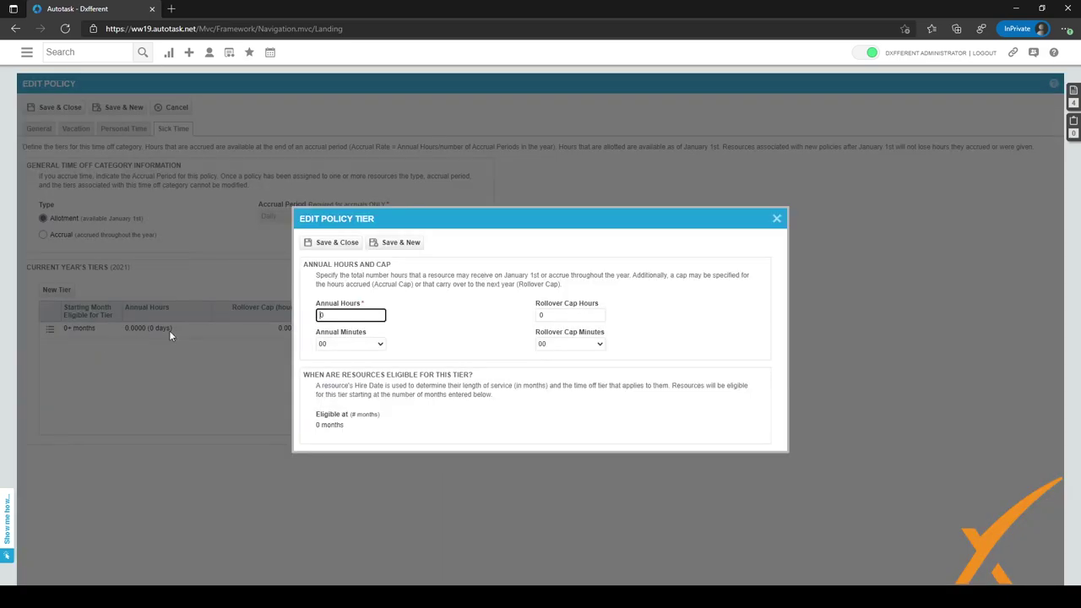
{"action": "left_click_drag", "start_coordinate": [324, 314], "coordinate": [293, 311]}
{"action": "type", "text": "3"}
{"action": "left_click", "coordinate": [463, 308]}
{"action": "left_click", "coordinate": [325, 246]}
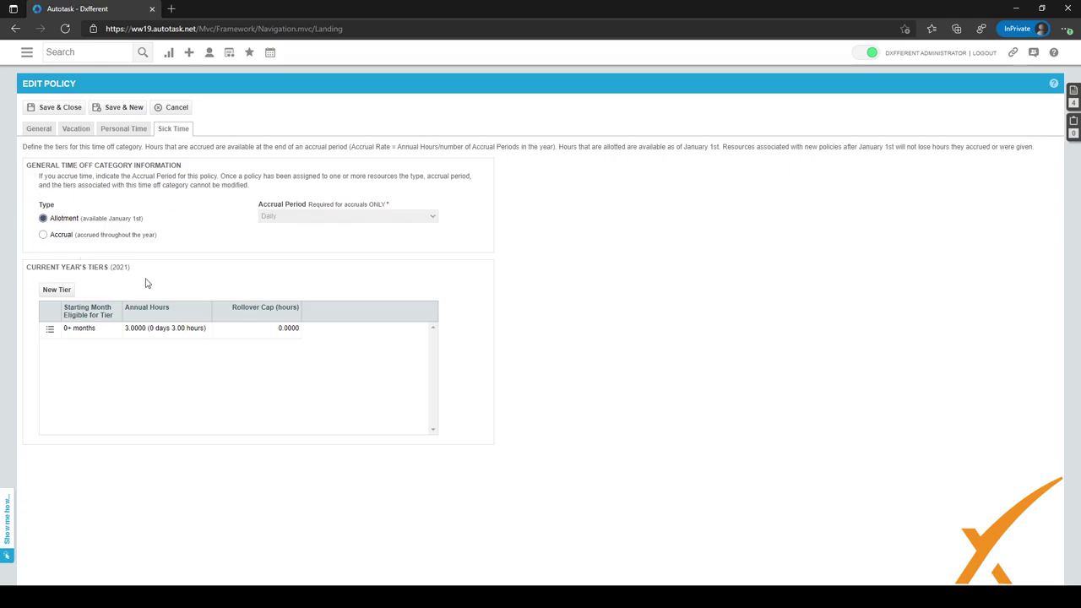
{"action": "left_click", "coordinate": [39, 131]}
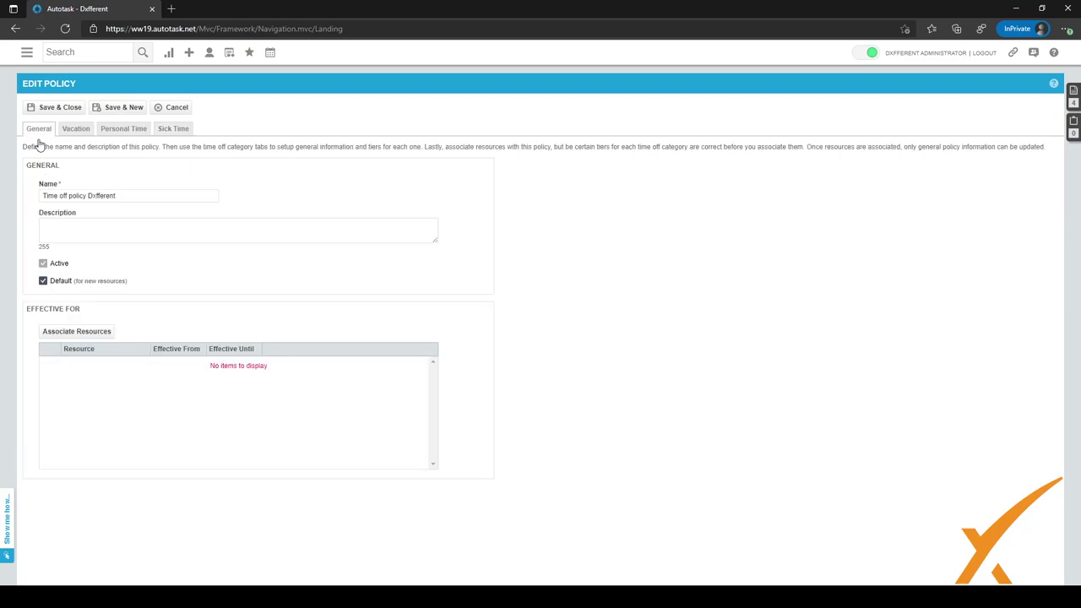
- Associate the administrator resource with the policy, accepting the lock warning
{"action": "left_click", "coordinate": [80, 332]}
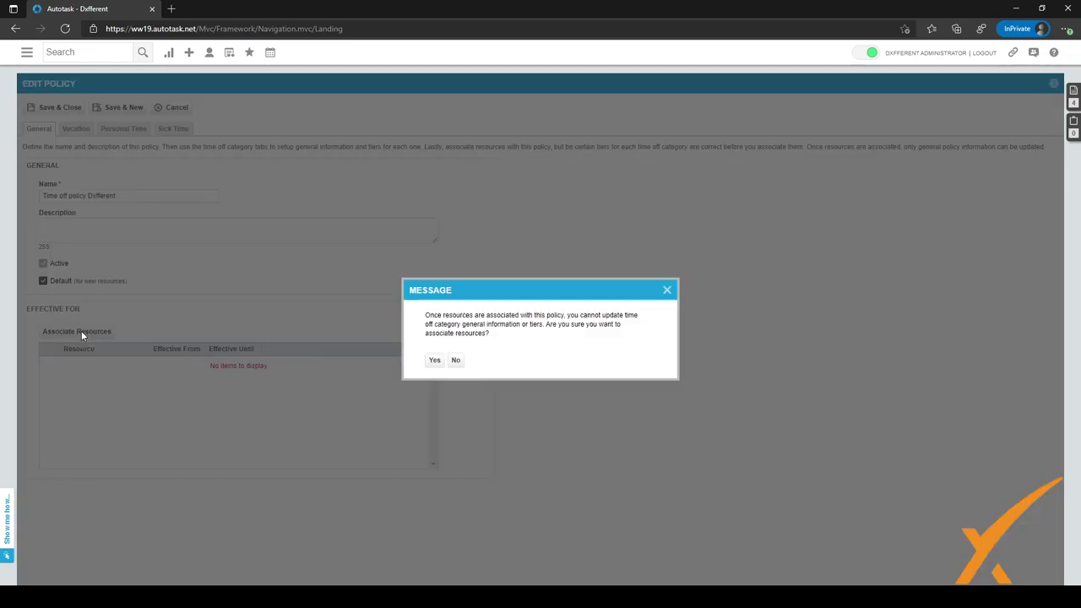
{"action": "left_click", "coordinate": [433, 360]}
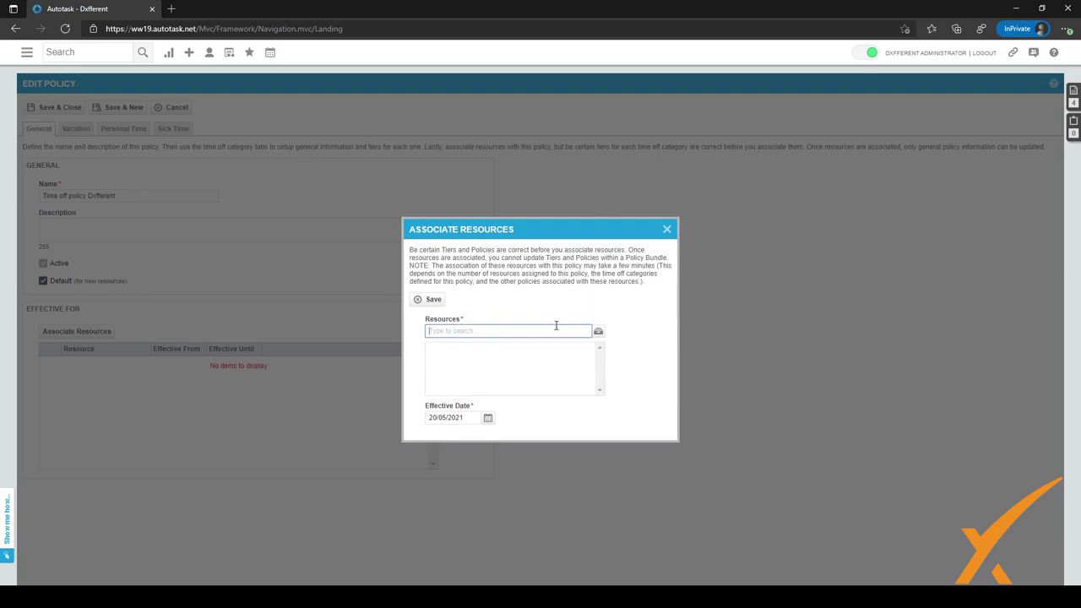
{"action": "left_click", "coordinate": [598, 332]}
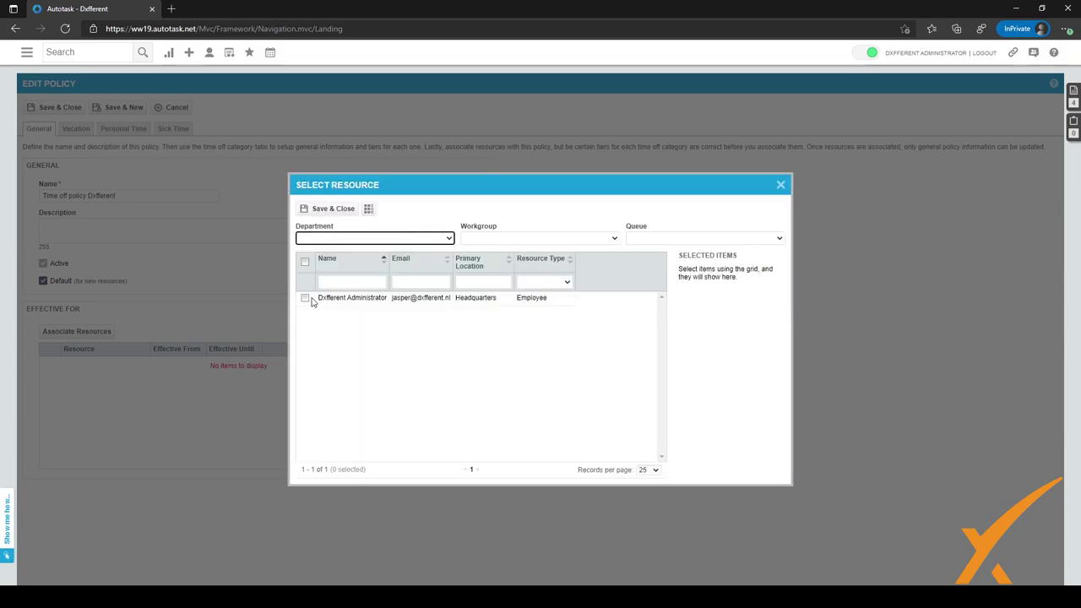
{"action": "left_click", "coordinate": [305, 299]}
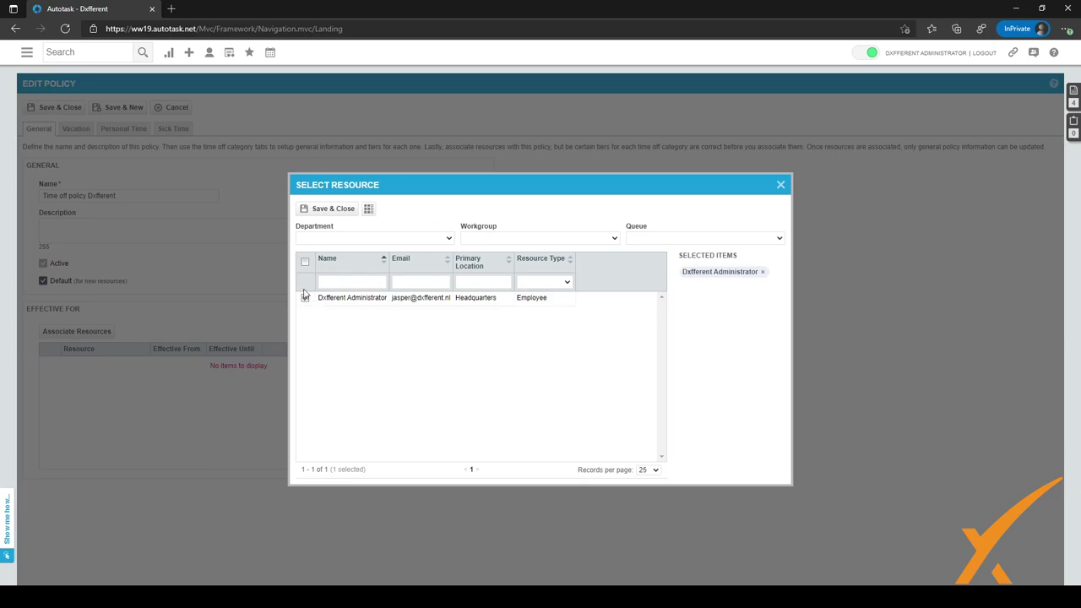
{"action": "left_click", "coordinate": [322, 212]}
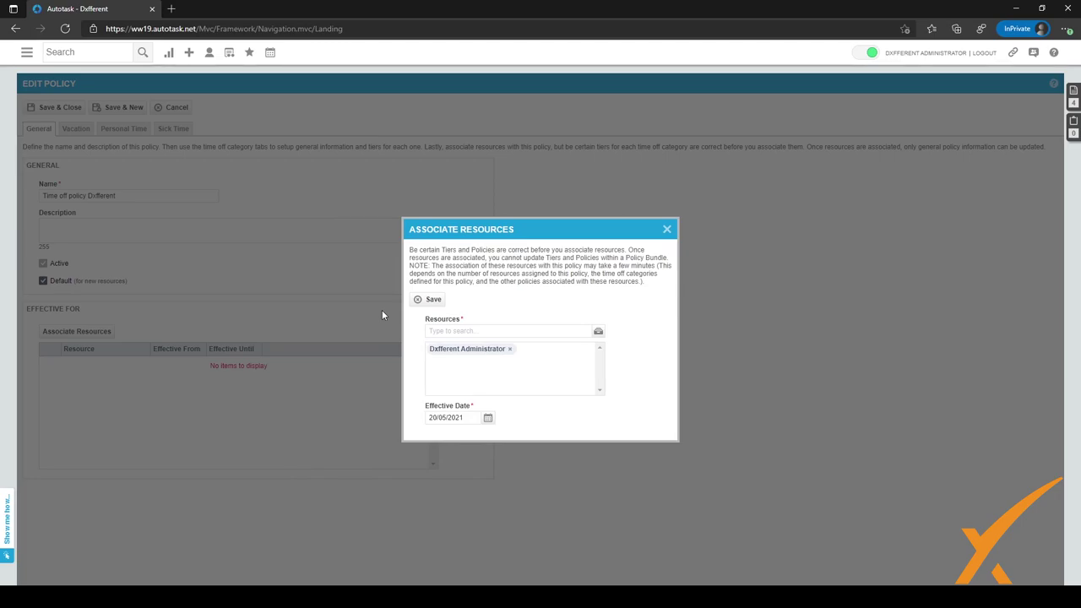
- Set the association's effective date to 01/01/2021, save it, and save and close the policy
{"action": "left_click", "coordinate": [488, 419]}
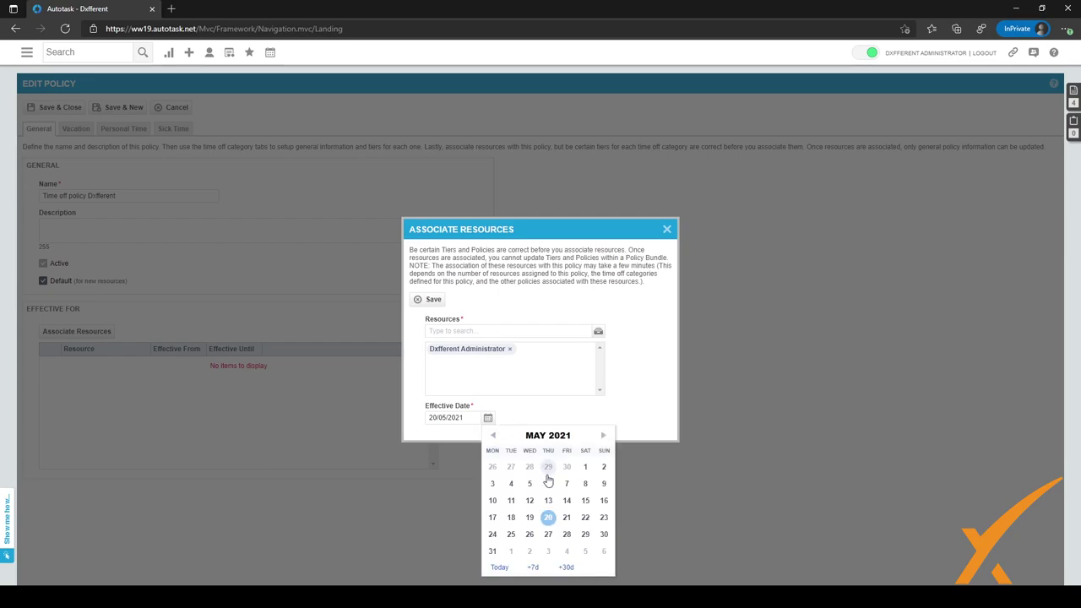
{"action": "left_click", "coordinate": [585, 466]}
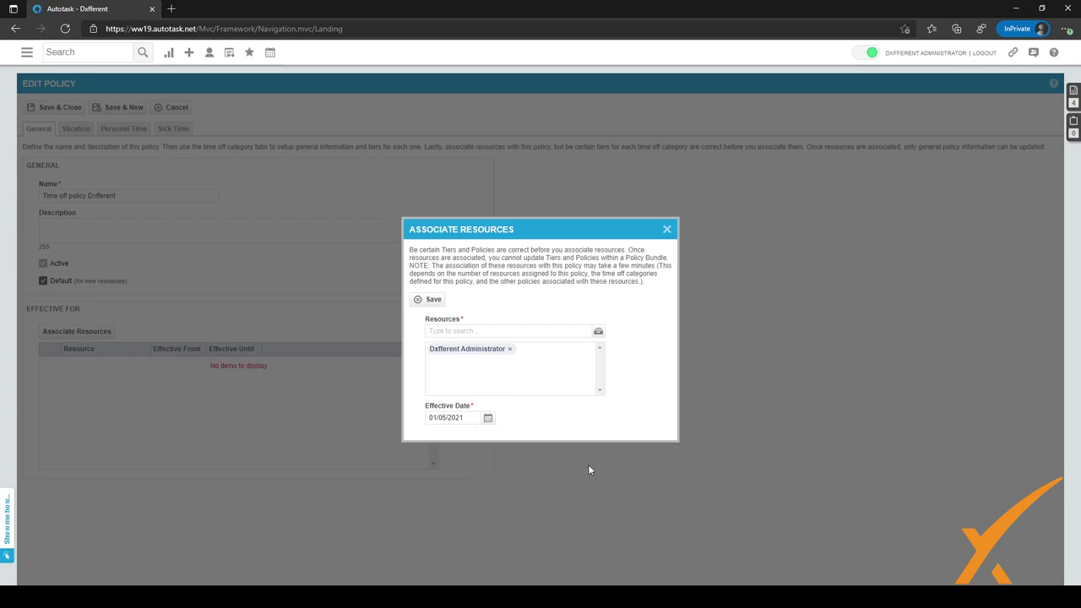
{"action": "triple_click", "coordinate": [445, 416]}
{"action": "left_click", "coordinate": [445, 417]}
{"action": "type", "text": "1"}
{"action": "left_click", "coordinate": [560, 422]}
{"action": "left_click", "coordinate": [427, 301]}
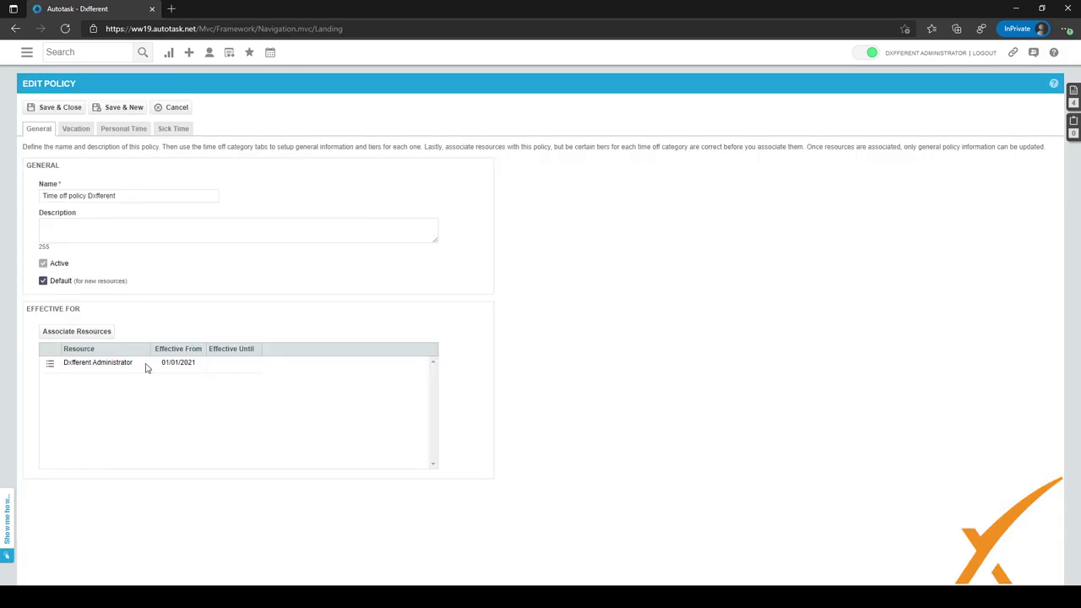
{"action": "left_click", "coordinate": [42, 112]}
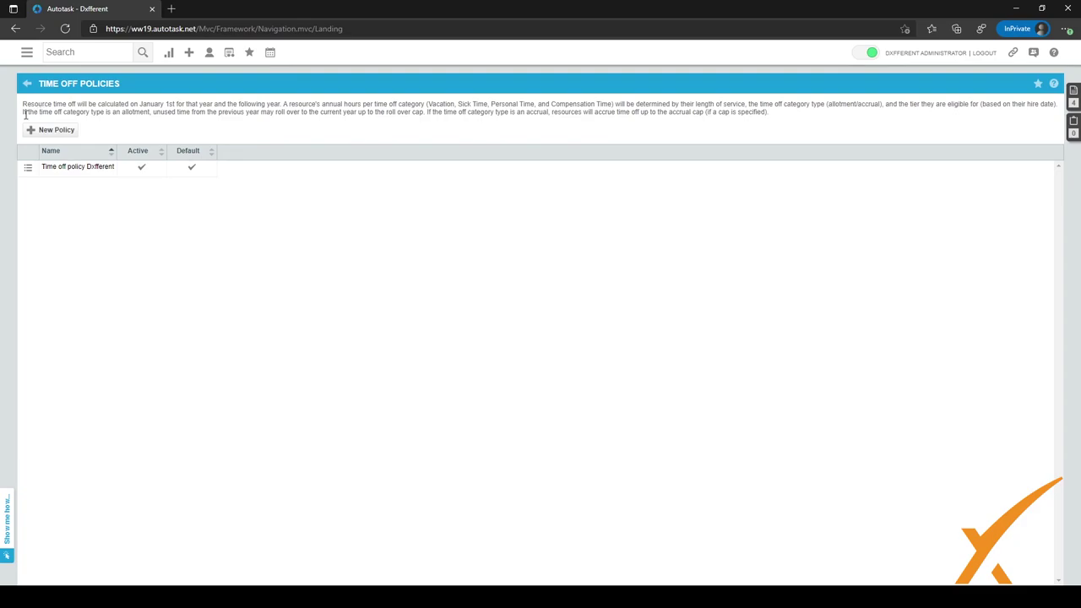
- Return to My Home Page and show the personal (My) links list with its Timesheets entries
{"action": "left_click", "coordinate": [27, 53]}
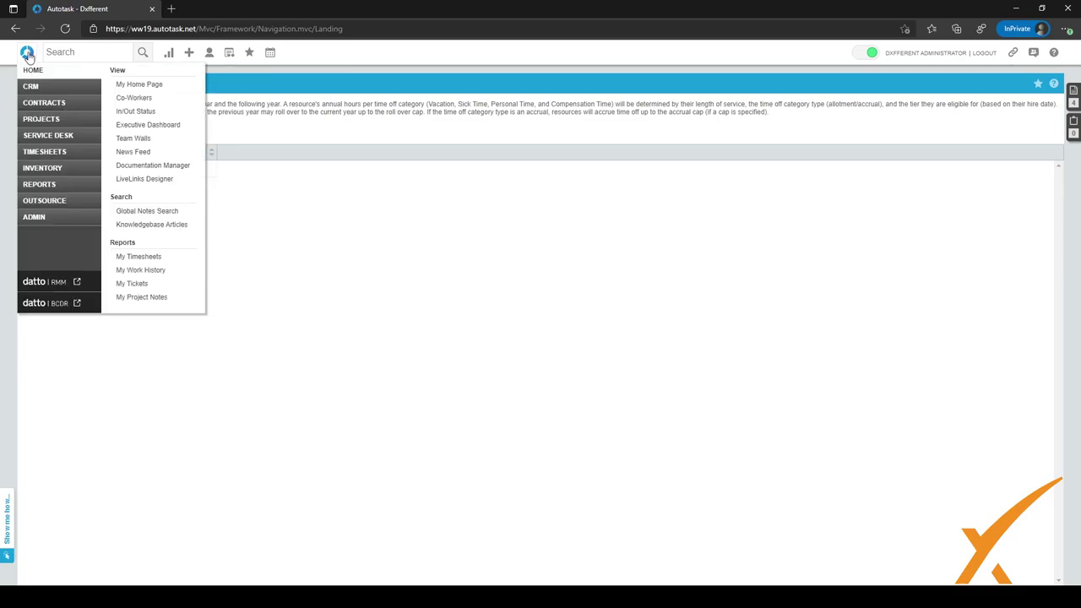
{"action": "left_click", "coordinate": [27, 53]}
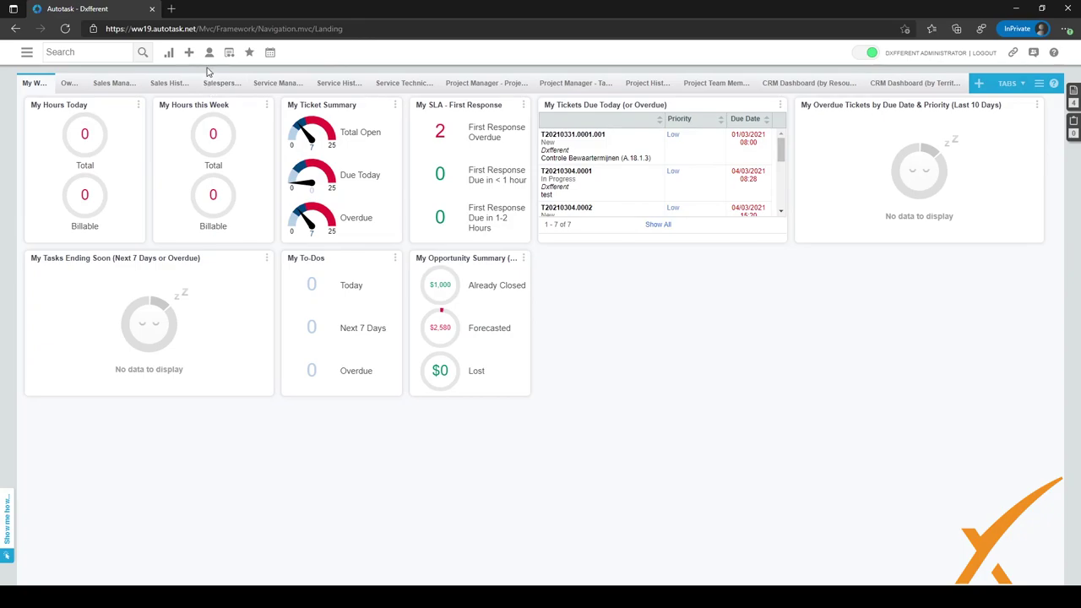
{"action": "mouse_move", "coordinate": [211, 67]}
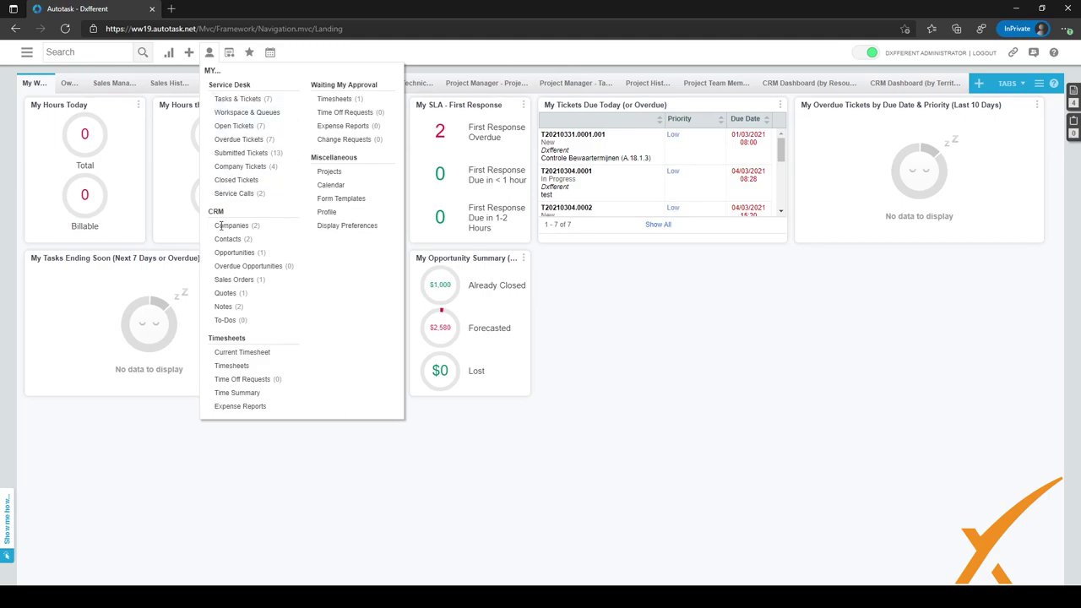
- Open the current 16/5–22/5 timesheet and bring up its New options for adding time
{"action": "left_click", "coordinate": [234, 355]}
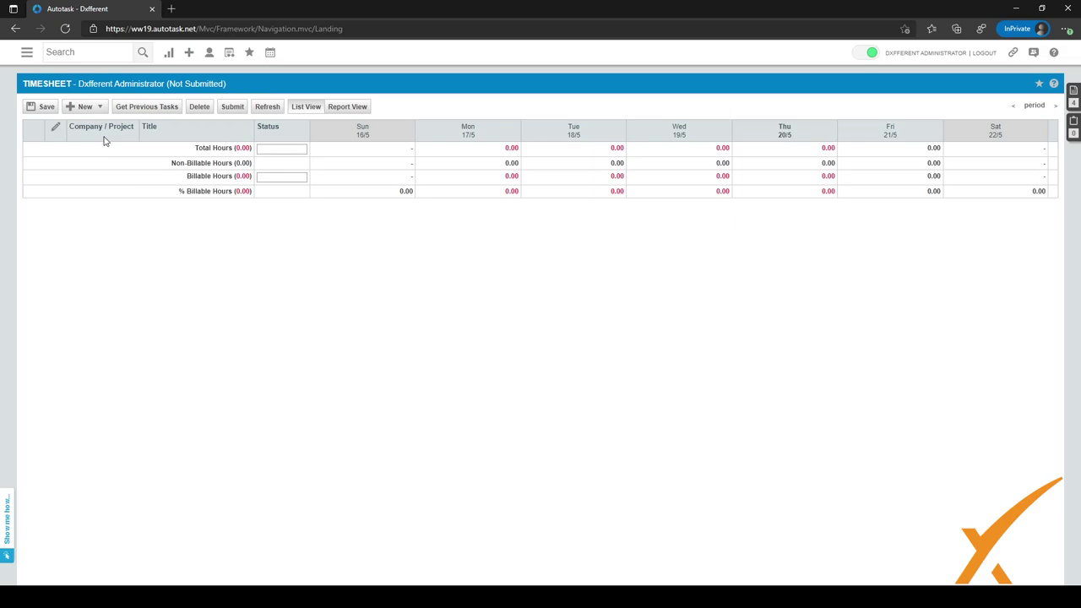
{"action": "left_click", "coordinate": [95, 110]}
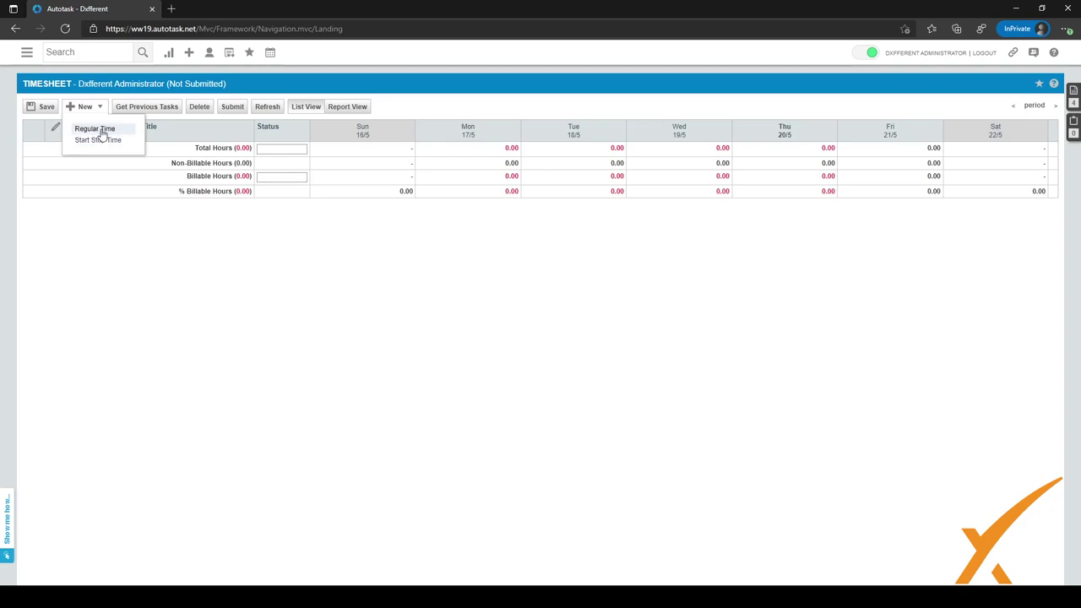
- Log an Internal meeting regular-time entry for Dxfferent: 2.00 hours Monday, 1.00 Thursday
{"action": "left_click", "coordinate": [101, 131]}
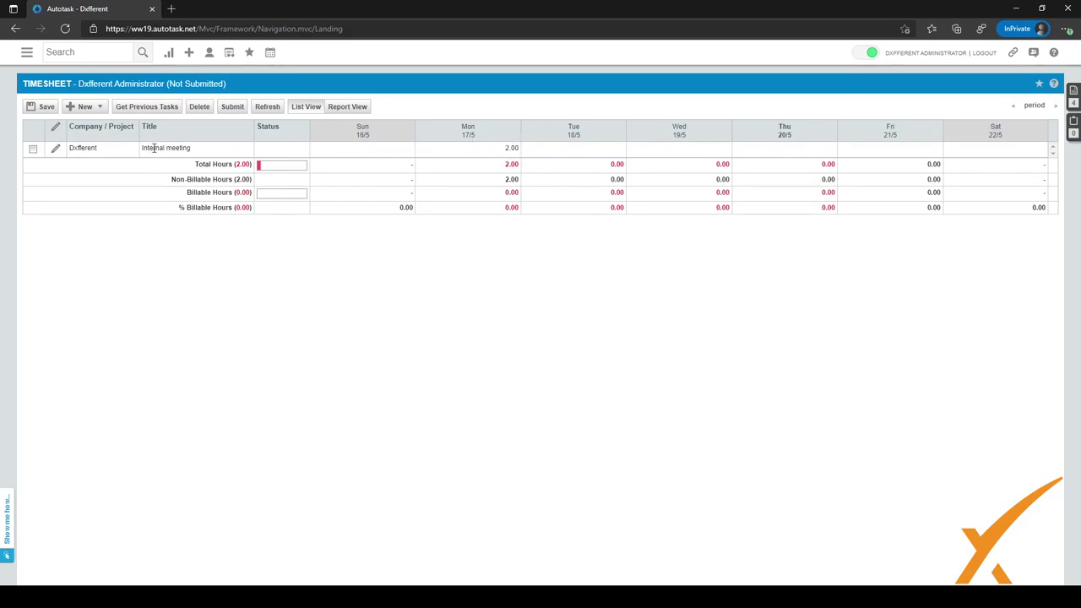
{"action": "left_click_drag", "start_coordinate": [152, 147], "coordinate": [231, 154]}
{"action": "left_click", "coordinate": [53, 154]}
{"action": "left_click", "coordinate": [821, 149]}
{"action": "left_click_drag", "start_coordinate": [505, 164], "coordinate": [740, 179]}
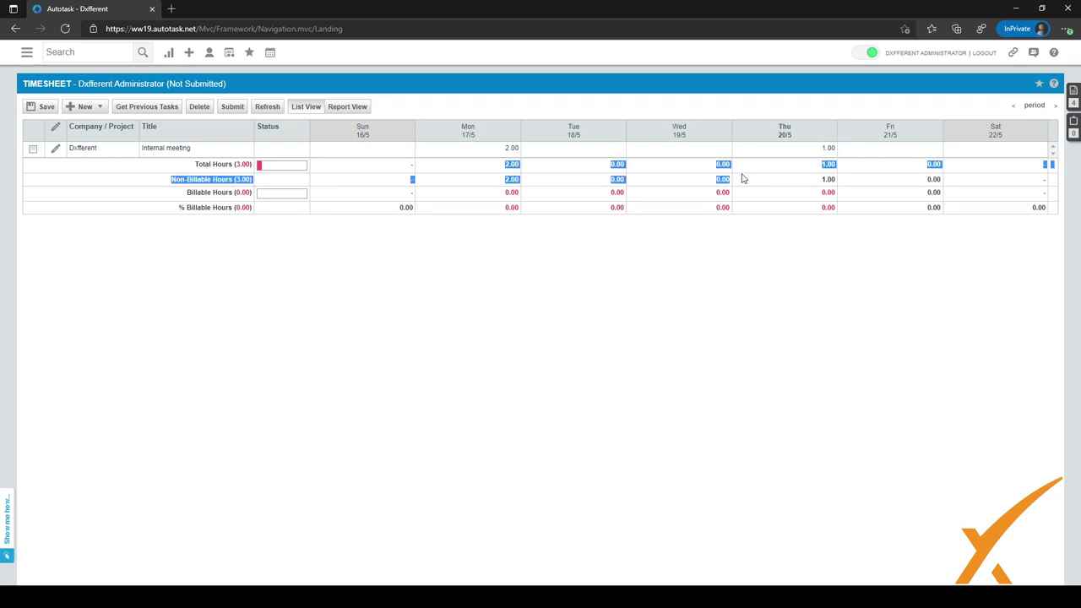
{"action": "left_click", "coordinate": [751, 196]}
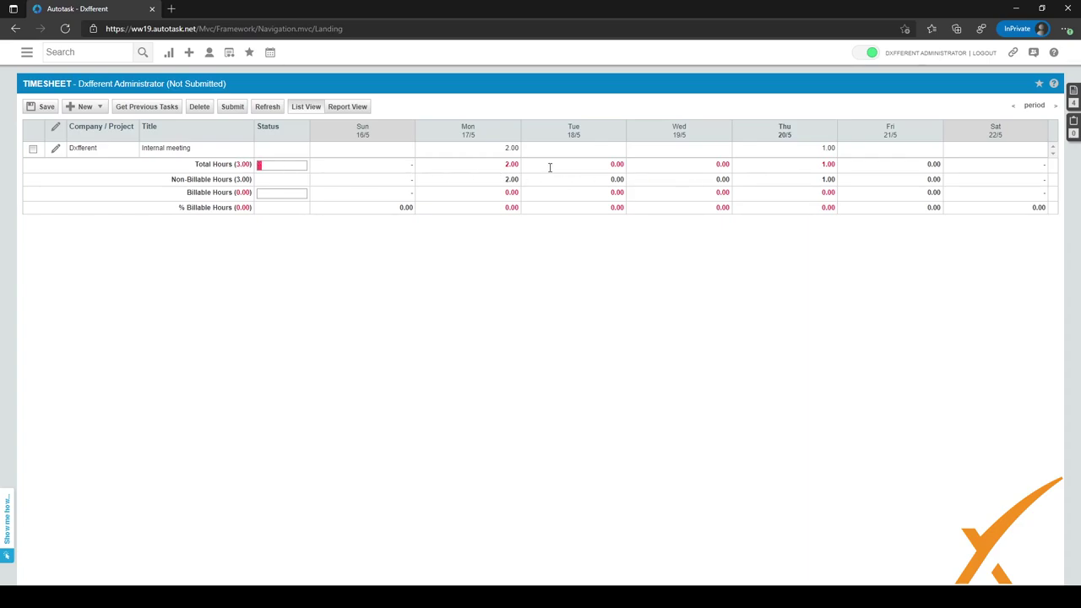
- Go back to the 9/5–15/5 Training timesheet with 41.00 hours and submit it
{"action": "left_click", "coordinate": [1015, 108]}
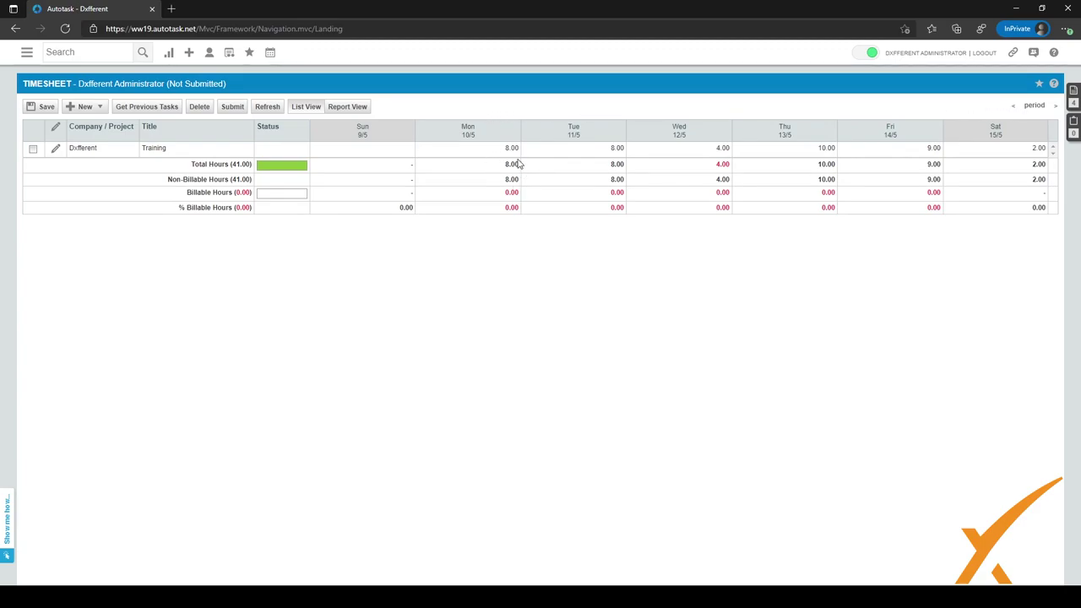
{"action": "left_click_drag", "start_coordinate": [519, 163], "coordinate": [494, 166]}
{"action": "left_click", "coordinate": [551, 170]}
{"action": "left_click", "coordinate": [246, 163]}
{"action": "left_click_drag", "start_coordinate": [244, 163], "coordinate": [230, 164]}
{"action": "left_click", "coordinate": [233, 108]}
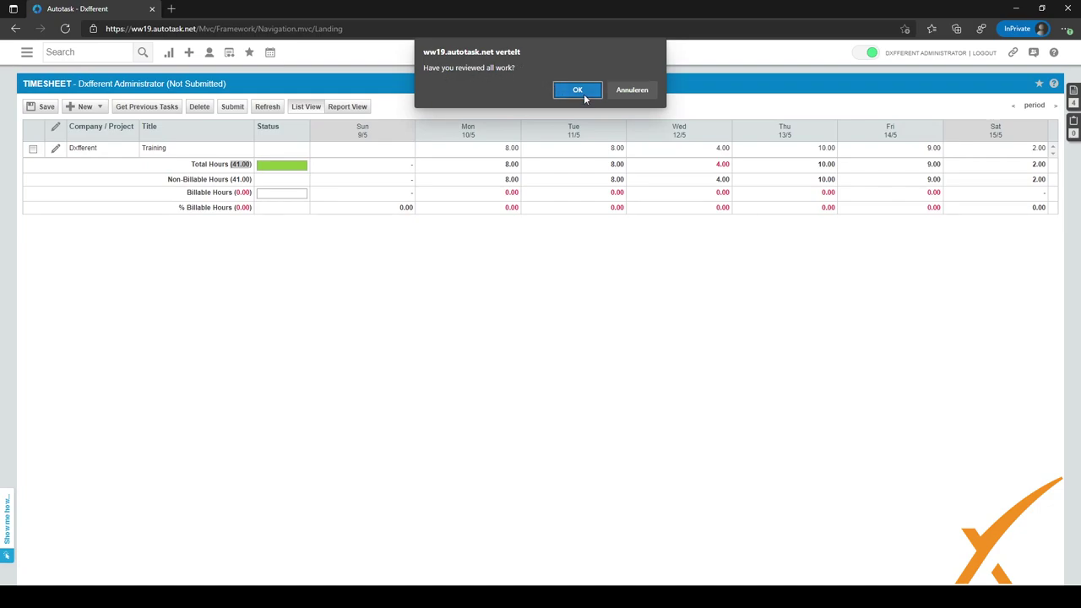
- Cancel the submit confirmation and move back to the submitted 2/5–8/5 Research timesheet
{"action": "left_click", "coordinate": [641, 98]}
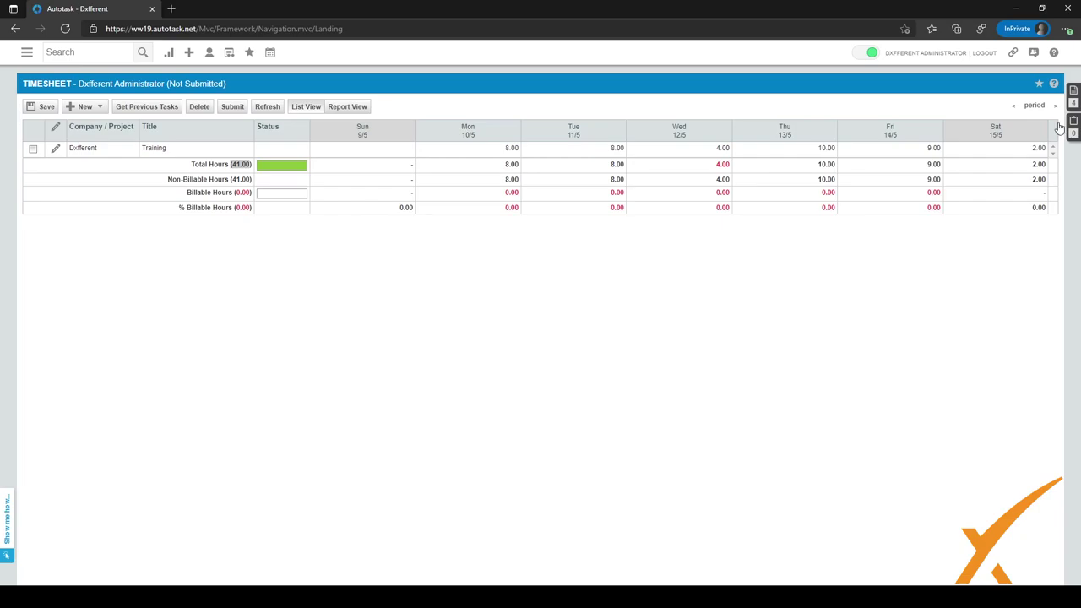
{"action": "left_click", "coordinate": [1013, 108]}
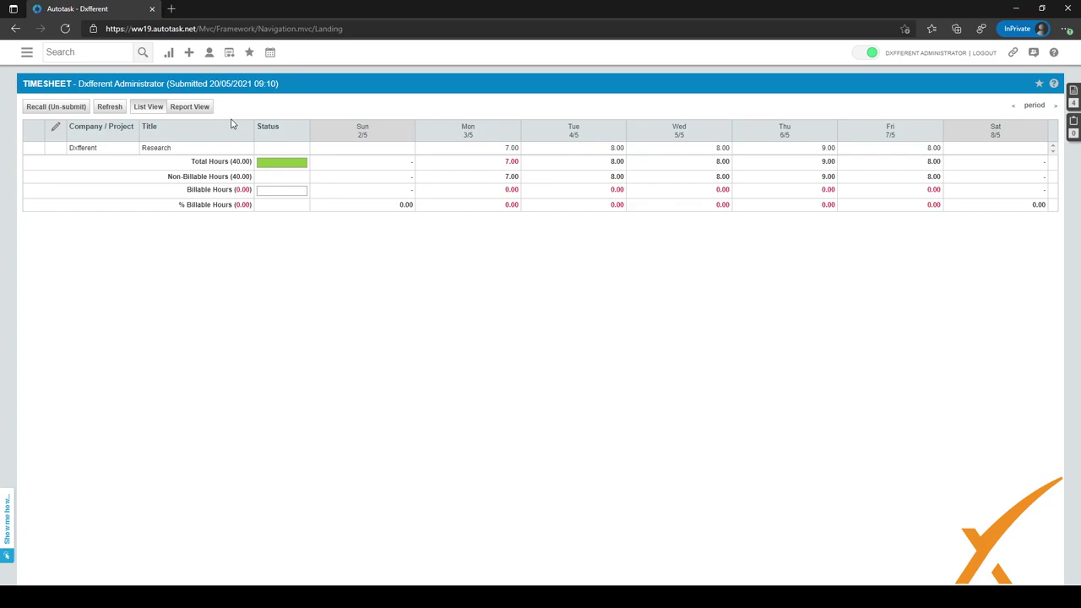
- Return to My Home Page, then bring up the TIMESHEETS navigation options
{"action": "left_click", "coordinate": [149, 107]}
{"action": "left_click", "coordinate": [24, 54]}
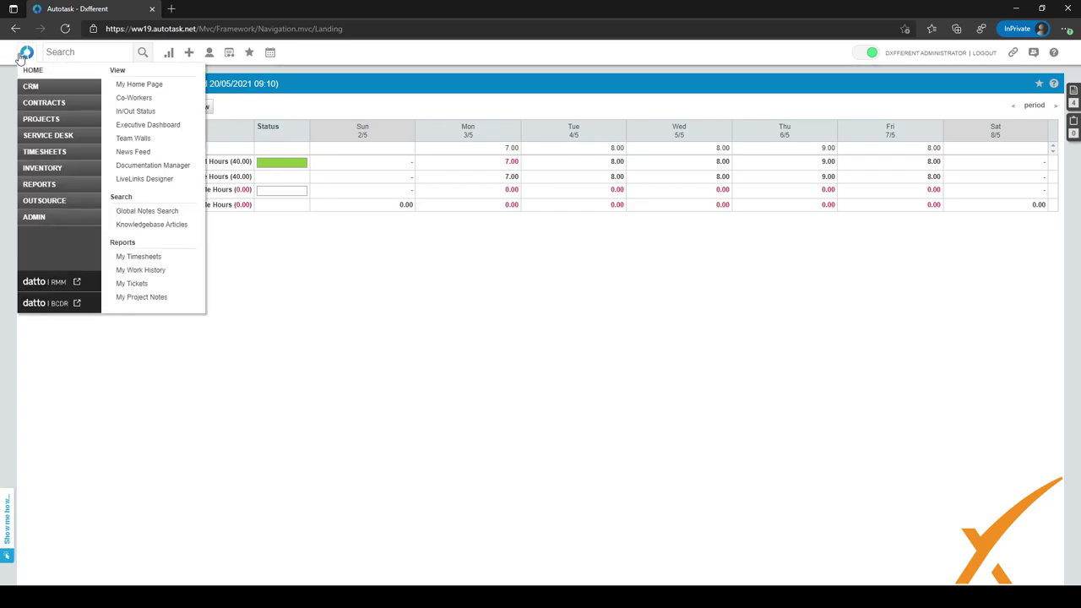
{"action": "left_click", "coordinate": [26, 54]}
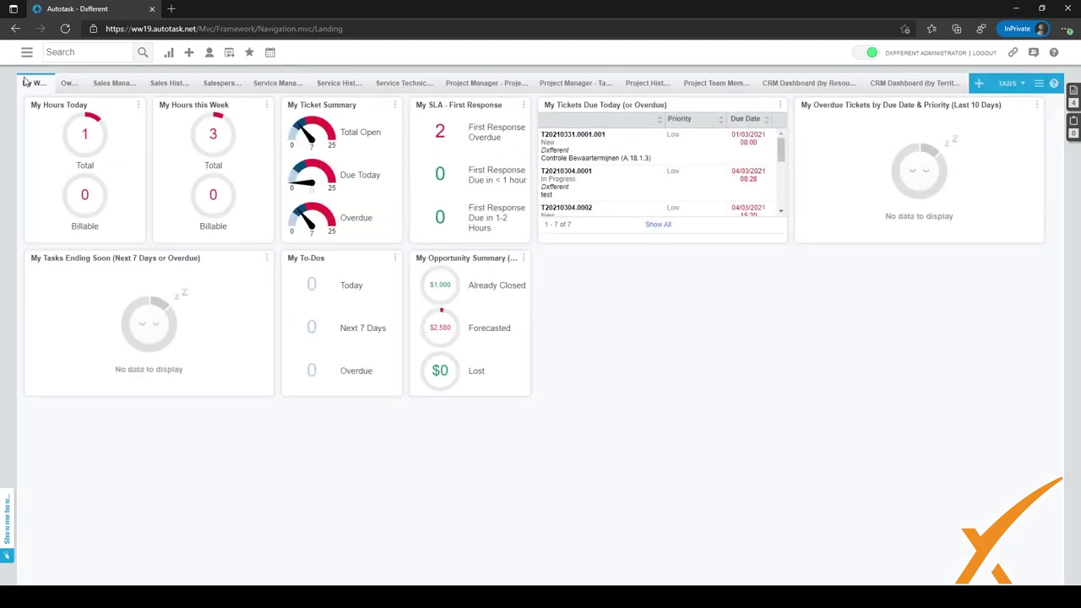
{"action": "left_click", "coordinate": [27, 54]}
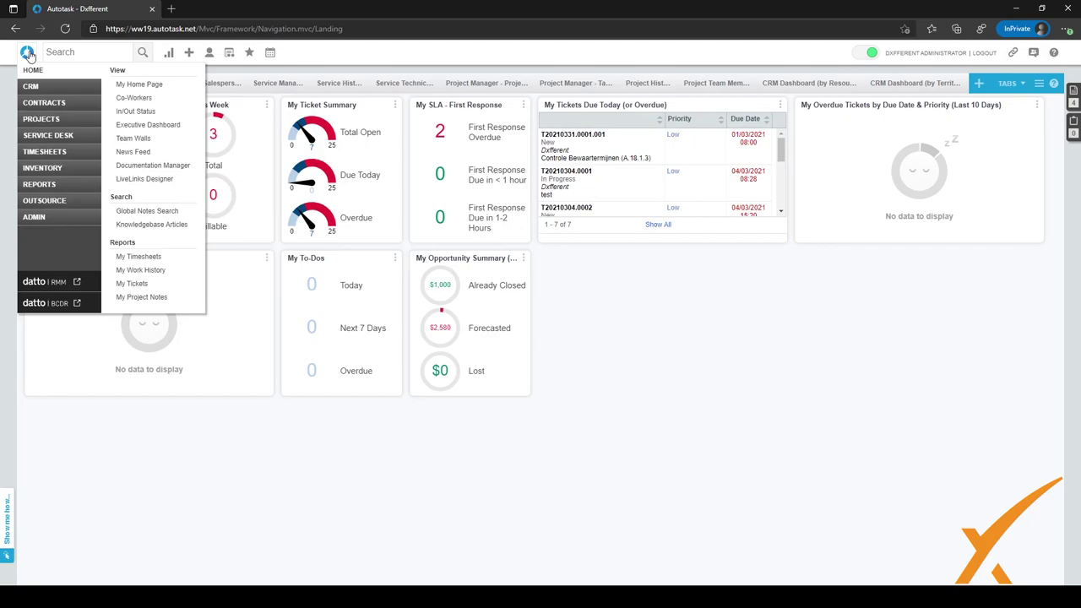
{"action": "mouse_move", "coordinate": [56, 172]}
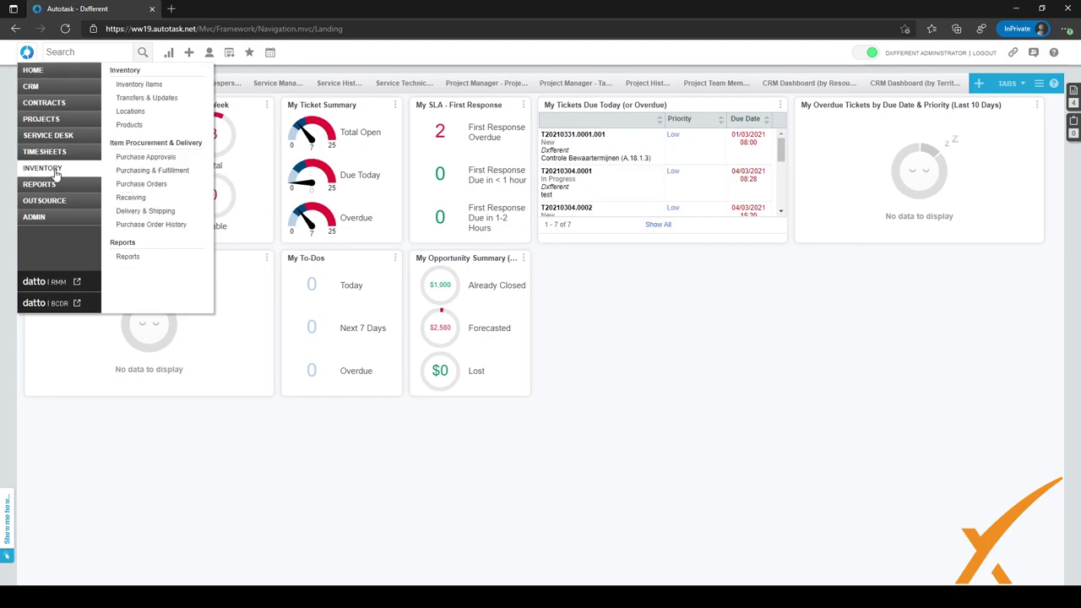
{"action": "mouse_move", "coordinate": [58, 154]}
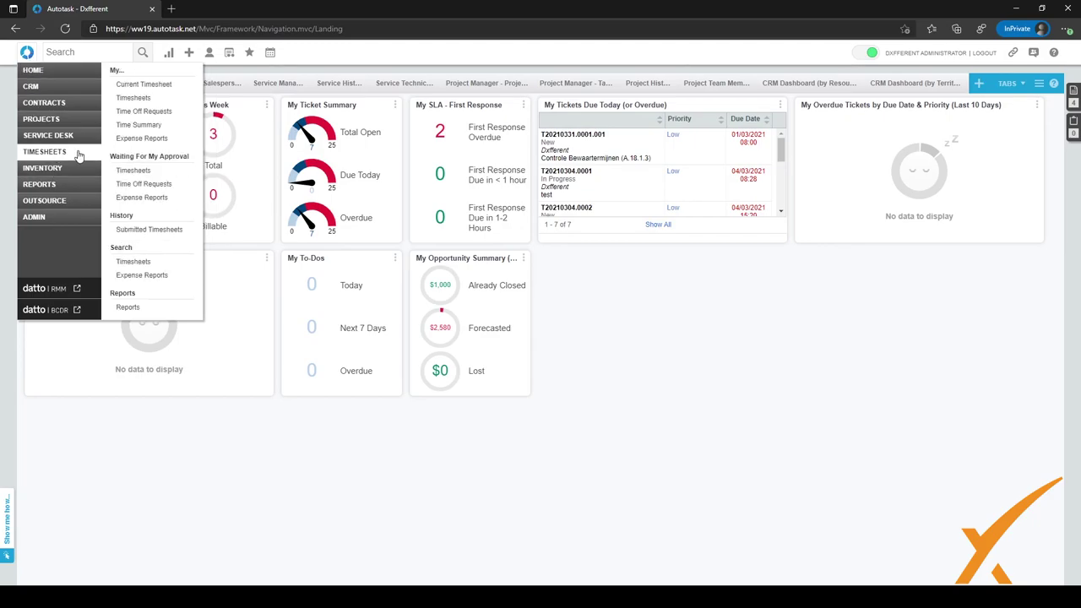
- List timesheets awaiting my approval and show actions for the 02/05–08/05/2021 40-hour one
{"action": "left_click", "coordinate": [142, 174]}
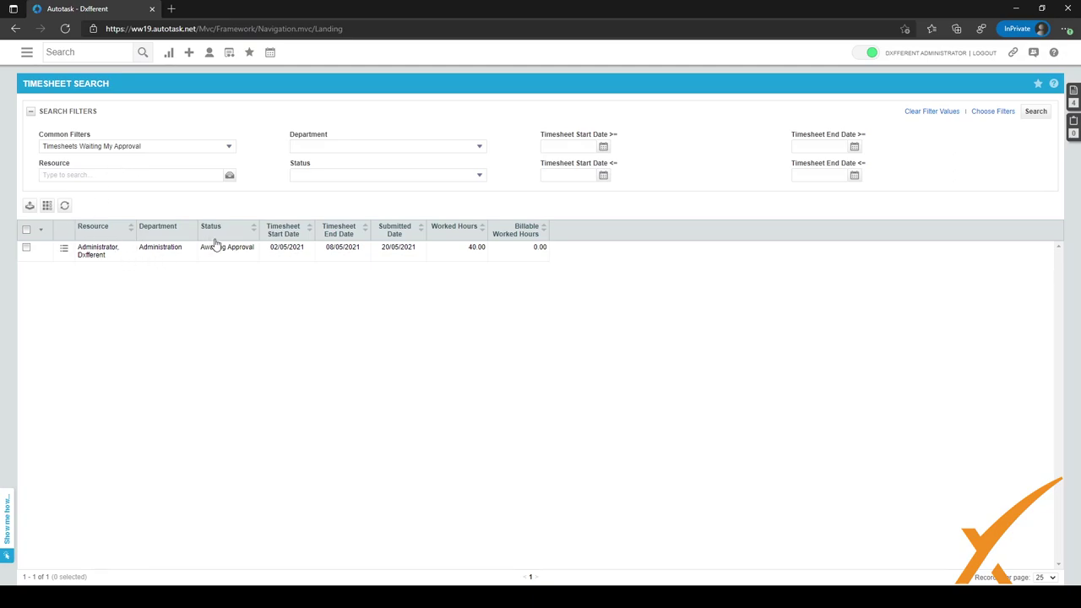
{"action": "left_click_drag", "start_coordinate": [243, 248], "coordinate": [204, 249]}
{"action": "left_click_drag", "start_coordinate": [273, 247], "coordinate": [339, 247]}
{"action": "left_click_drag", "start_coordinate": [417, 246], "coordinate": [379, 248]}
{"action": "left_click", "coordinate": [478, 246]}
{"action": "left_click_drag", "start_coordinate": [478, 247], "coordinate": [457, 252]}
{"action": "left_click_drag", "start_coordinate": [545, 248], "coordinate": [523, 251]}
{"action": "left_click_drag", "start_coordinate": [481, 247], "coordinate": [453, 252]}
{"action": "left_click_drag", "start_coordinate": [549, 249], "coordinate": [527, 254]}
{"action": "left_click", "coordinate": [66, 251]}
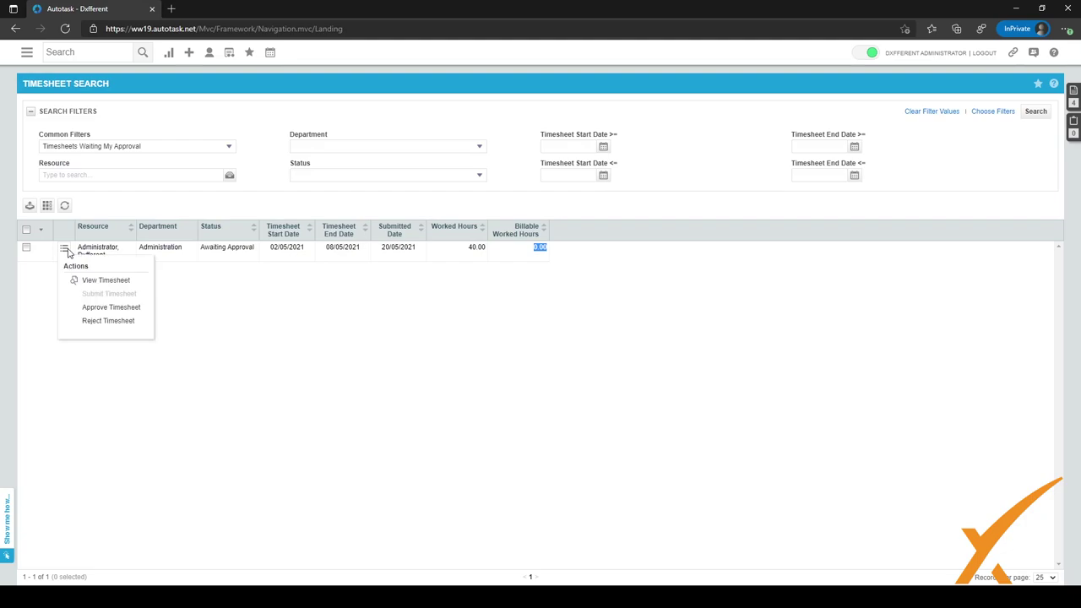
- View the 02/05–08/05 timesheet in detail in List View, showing its Research entries
{"action": "left_click", "coordinate": [103, 281]}
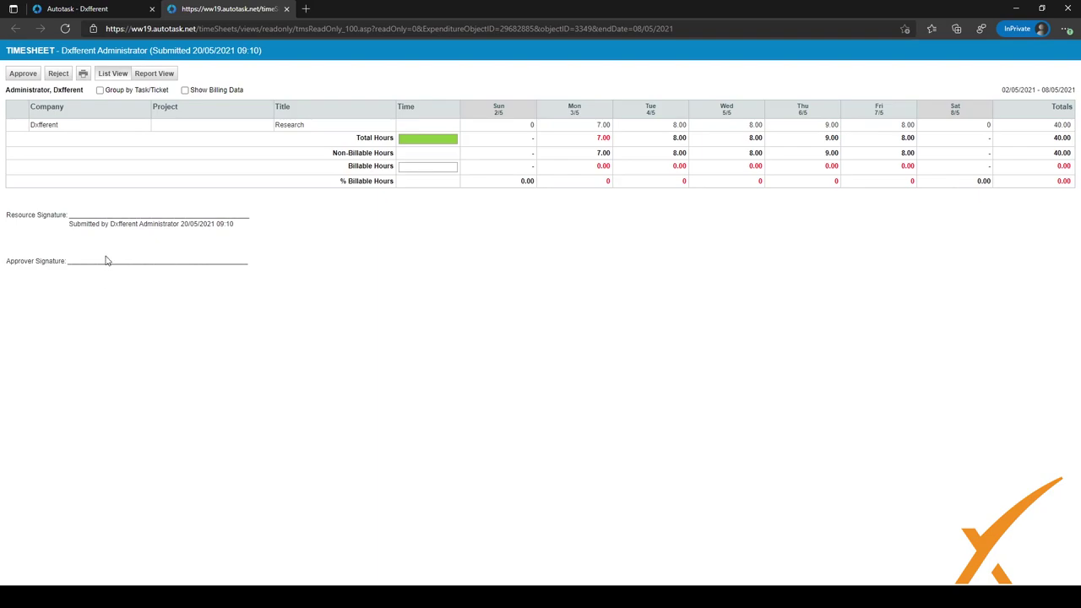
{"action": "left_click", "coordinate": [116, 74]}
{"action": "left_click_drag", "start_coordinate": [334, 127], "coordinate": [275, 126]}
- Switch the timesheet detail to Report View to see each day's Research hours and TEST notes
{"action": "left_click", "coordinate": [305, 124]}
{"action": "left_click", "coordinate": [168, 75]}
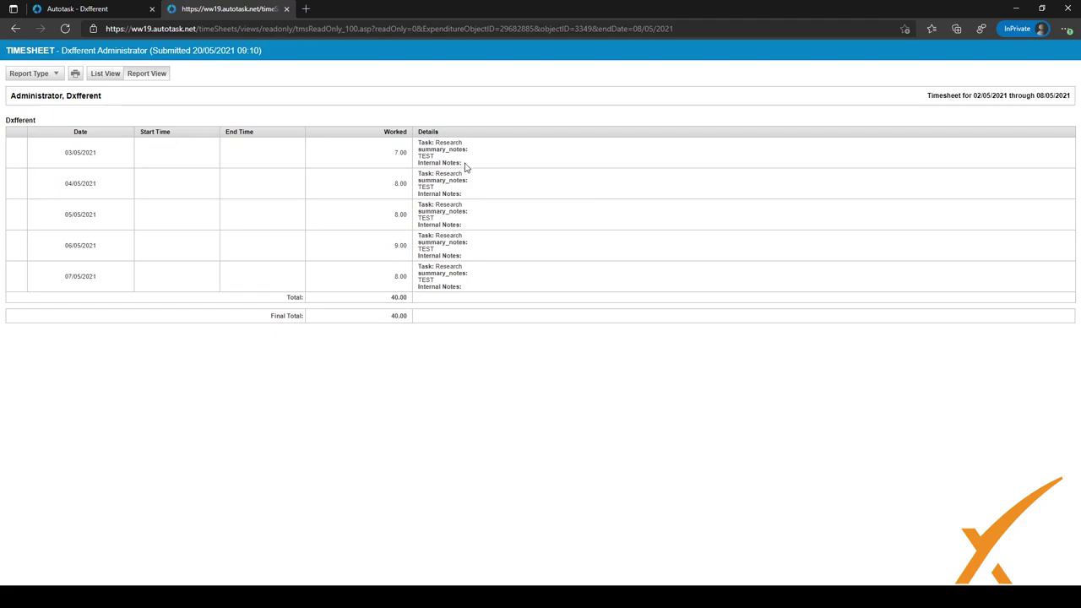
{"action": "left_click_drag", "start_coordinate": [465, 167], "coordinate": [418, 149]}
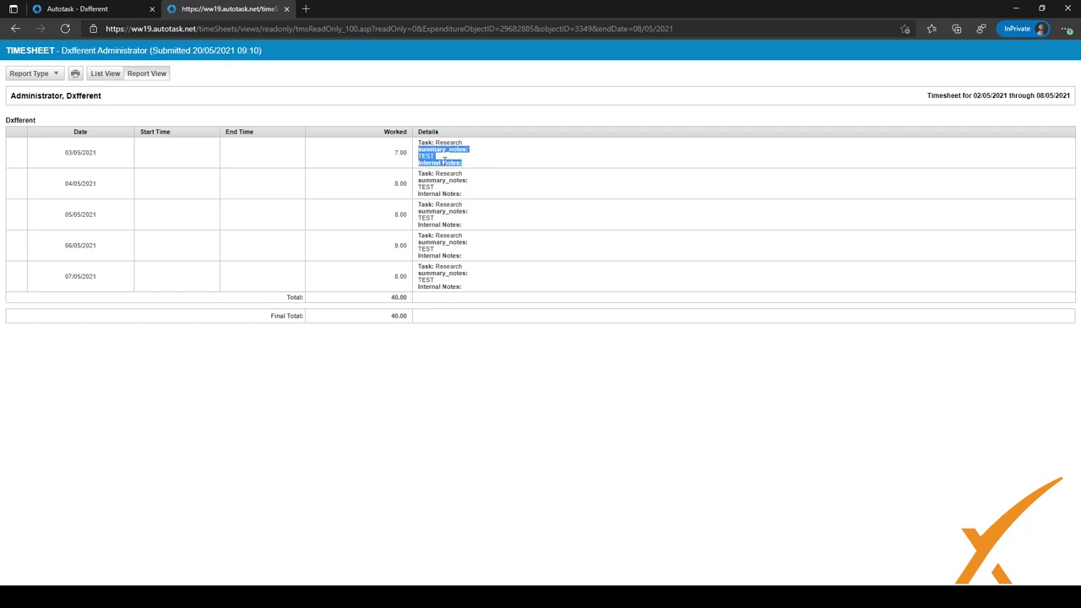
{"action": "left_click", "coordinate": [456, 162]}
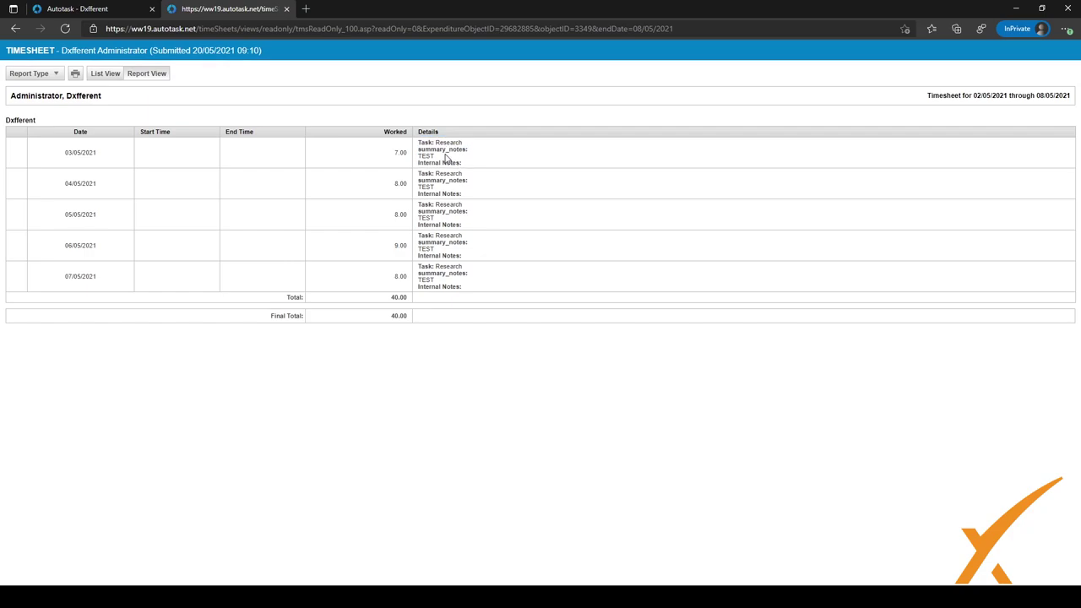
{"action": "mouse_move", "coordinate": [427, 163]}
{"action": "left_mouse_down"}
{"action": "mouse_move", "coordinate": [462, 150]}
{"action": "mouse_move", "coordinate": [416, 164]}
{"action": "left_mouse_up"}
- Back in Timesheet Search, select the awaiting-approval timesheet and show the approve/reject bulk actions
{"action": "left_click", "coordinate": [287, 9]}
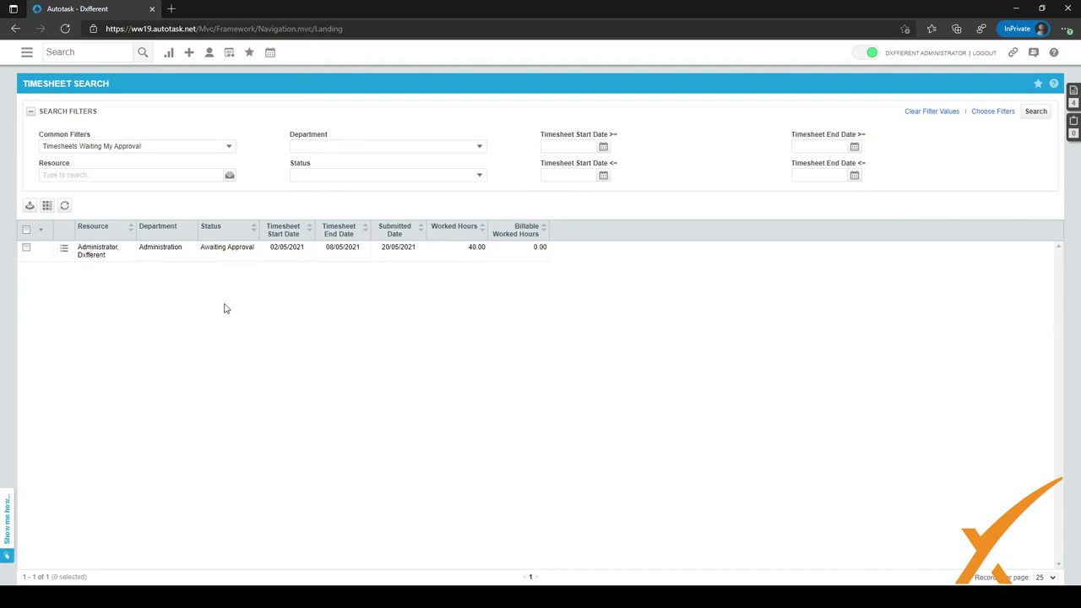
{"action": "left_click", "coordinate": [66, 252]}
{"action": "left_click", "coordinate": [40, 233]}
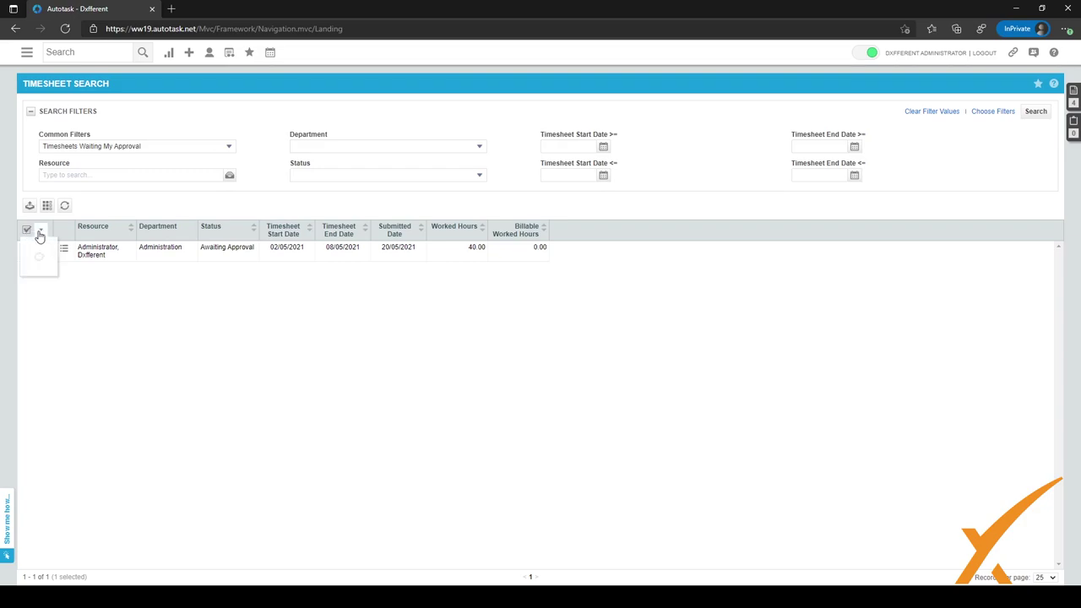